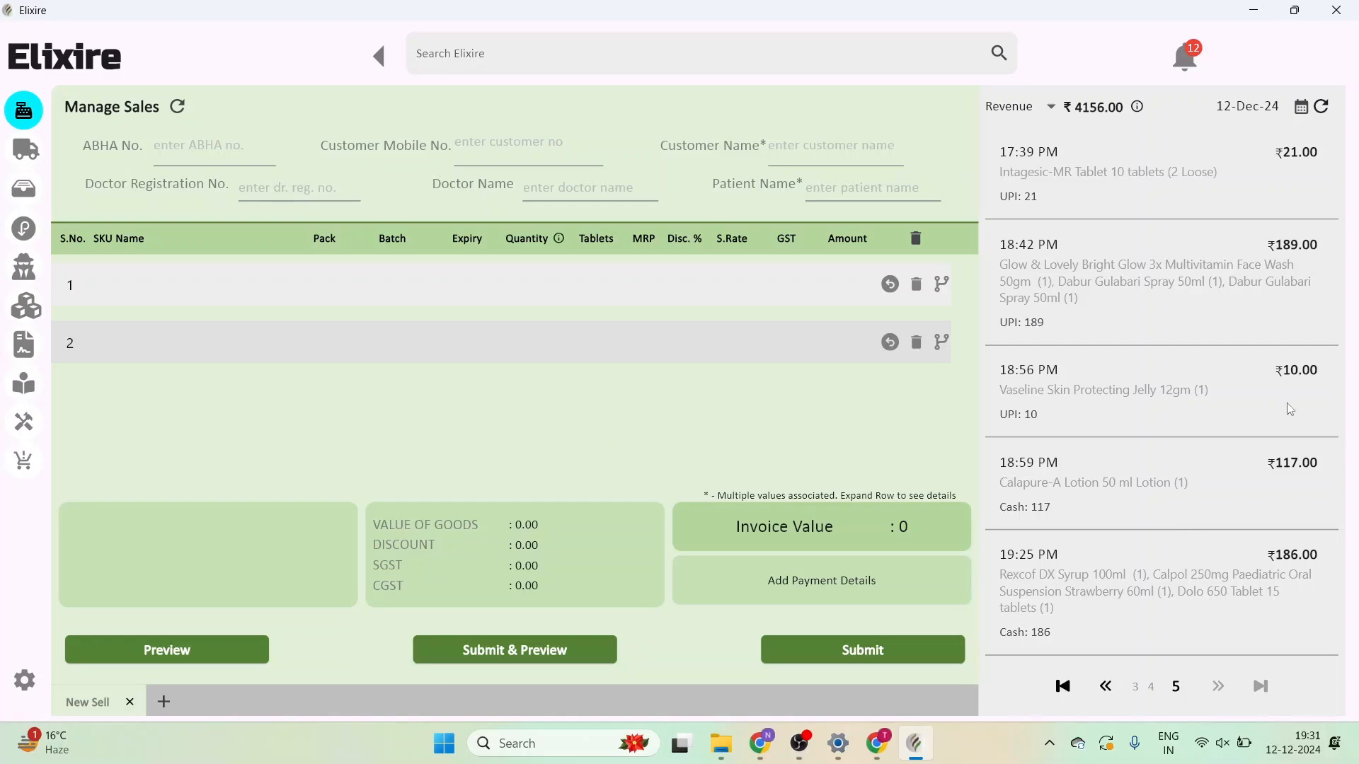
- Open the sales list's date picker on the Manage Sales screen
click(1304, 112)
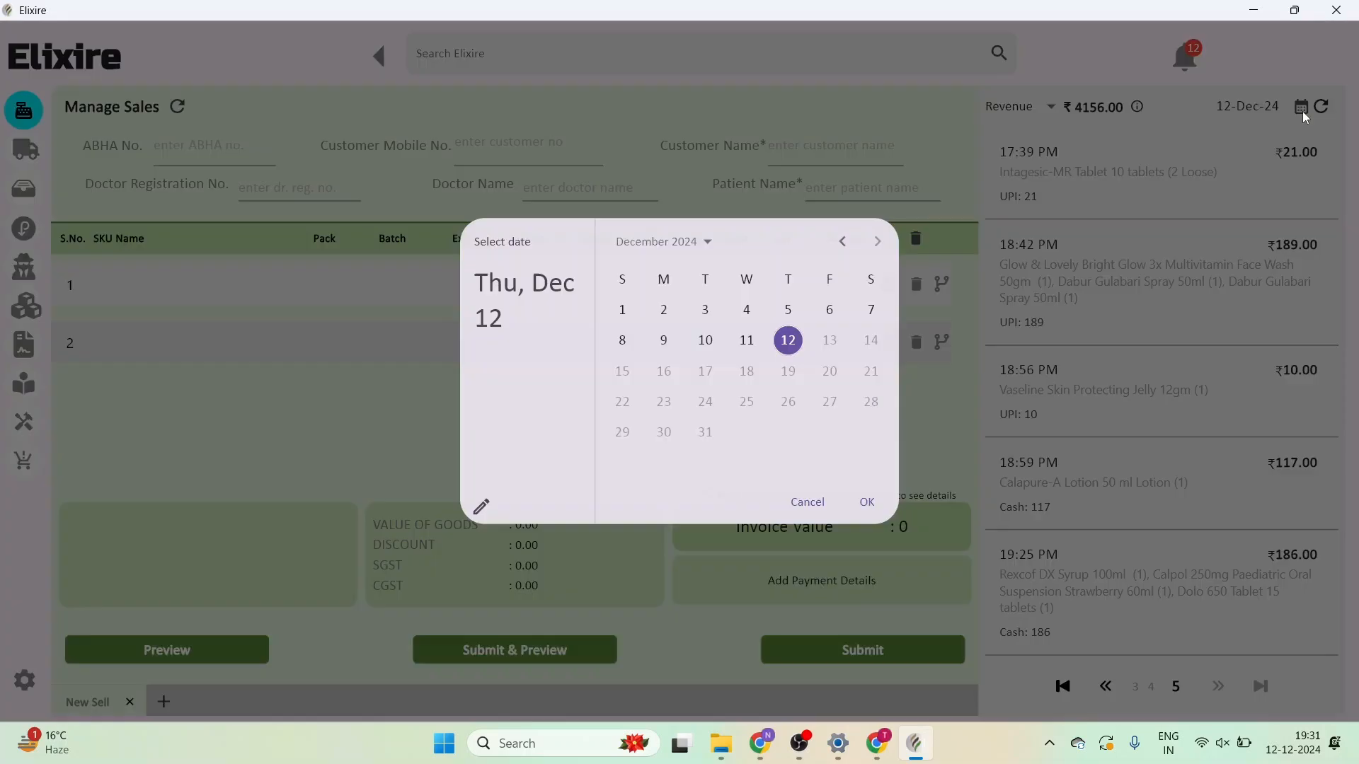
- Load the 03-Dec-24 sales, then switch the sales list to 04-Nov-24 (₹8840.00 revenue)
click(710, 319)
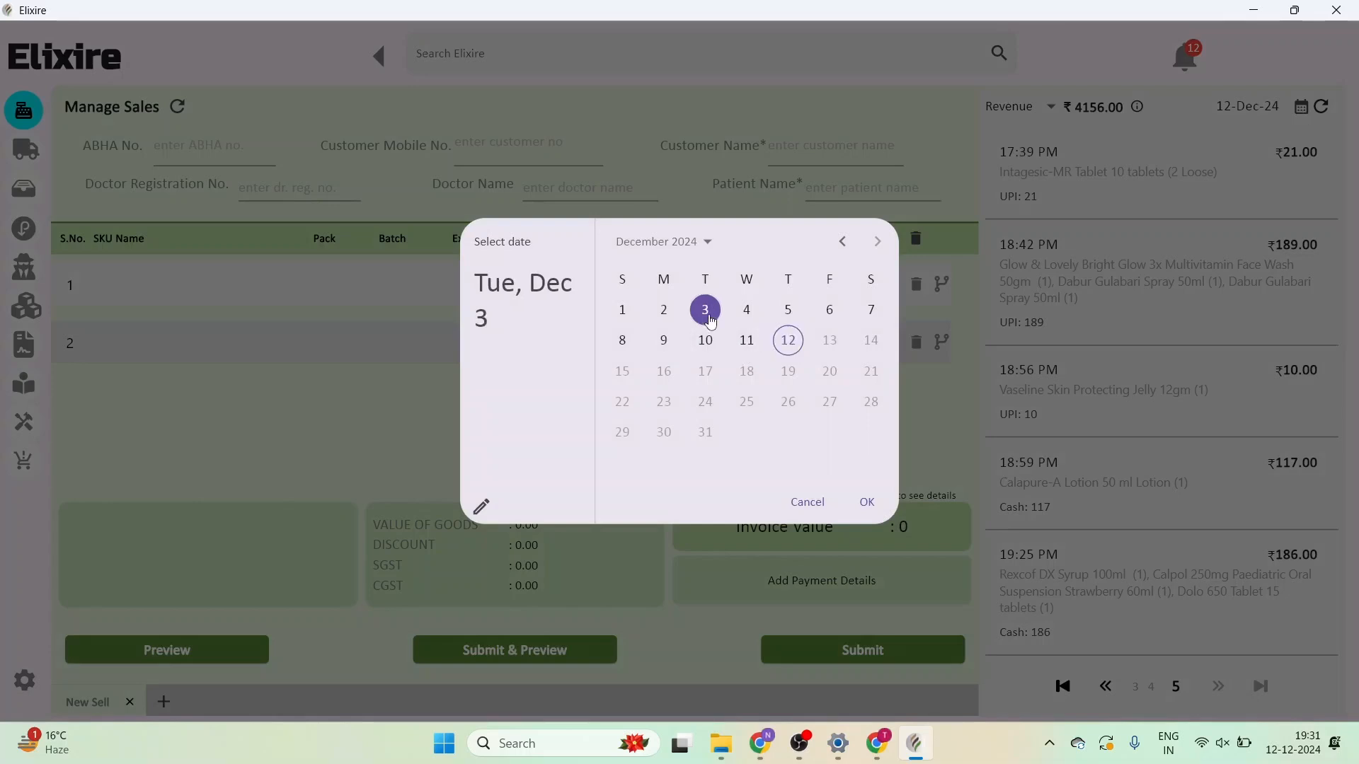
click(866, 502)
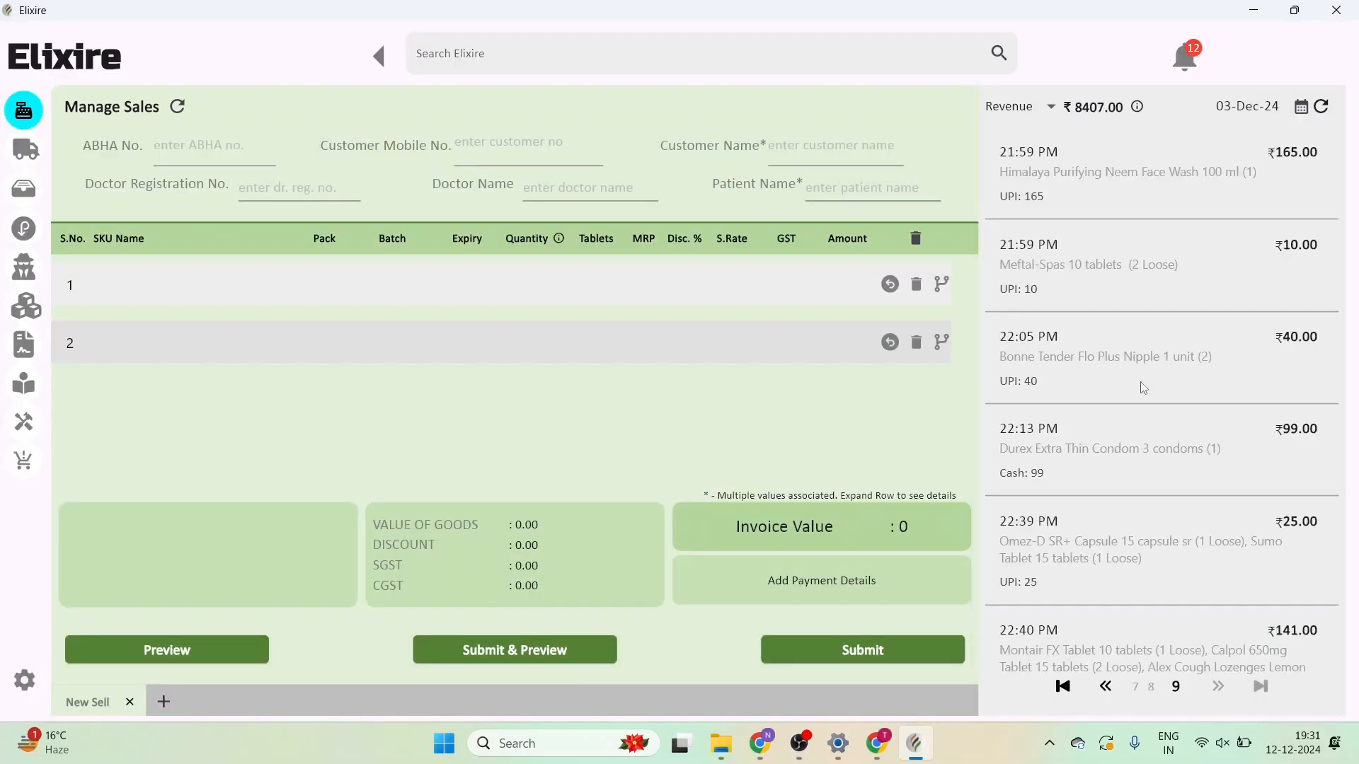
click(1301, 108)
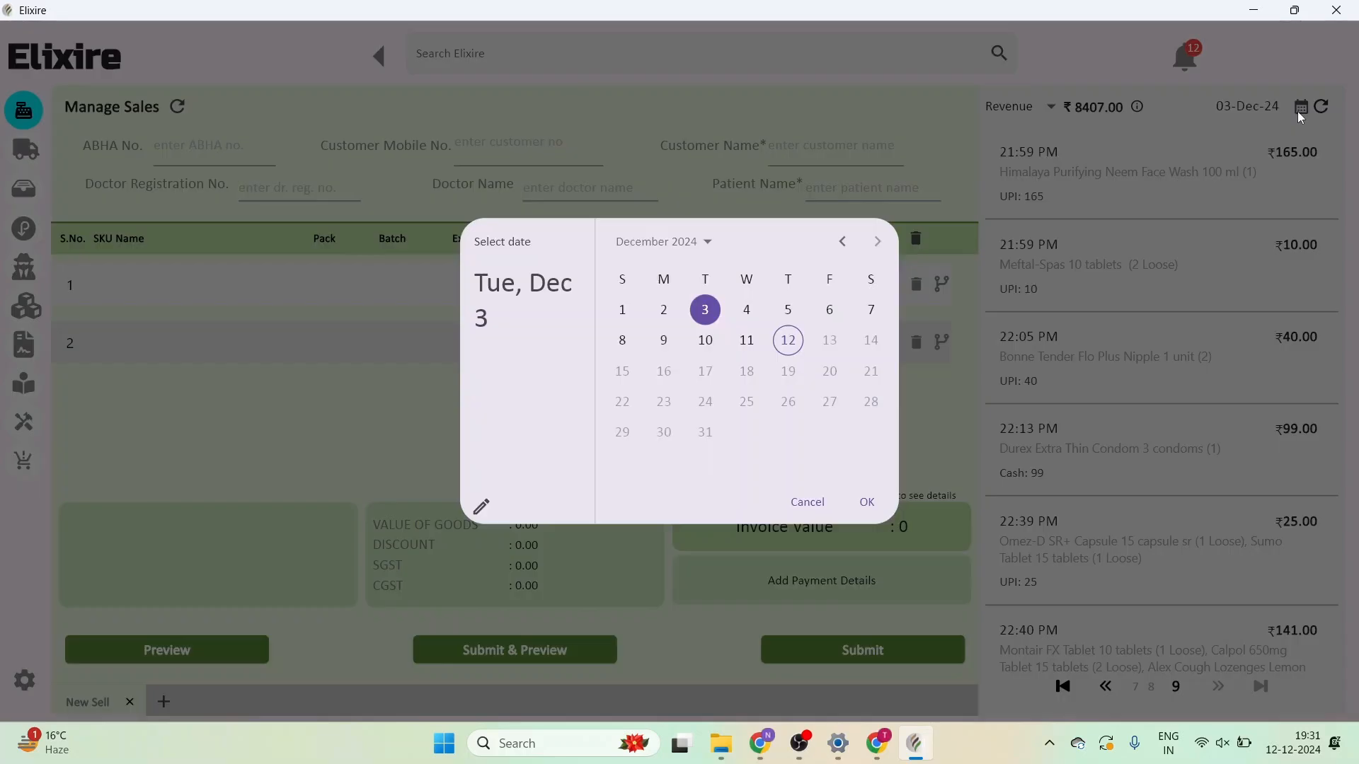
click(842, 243)
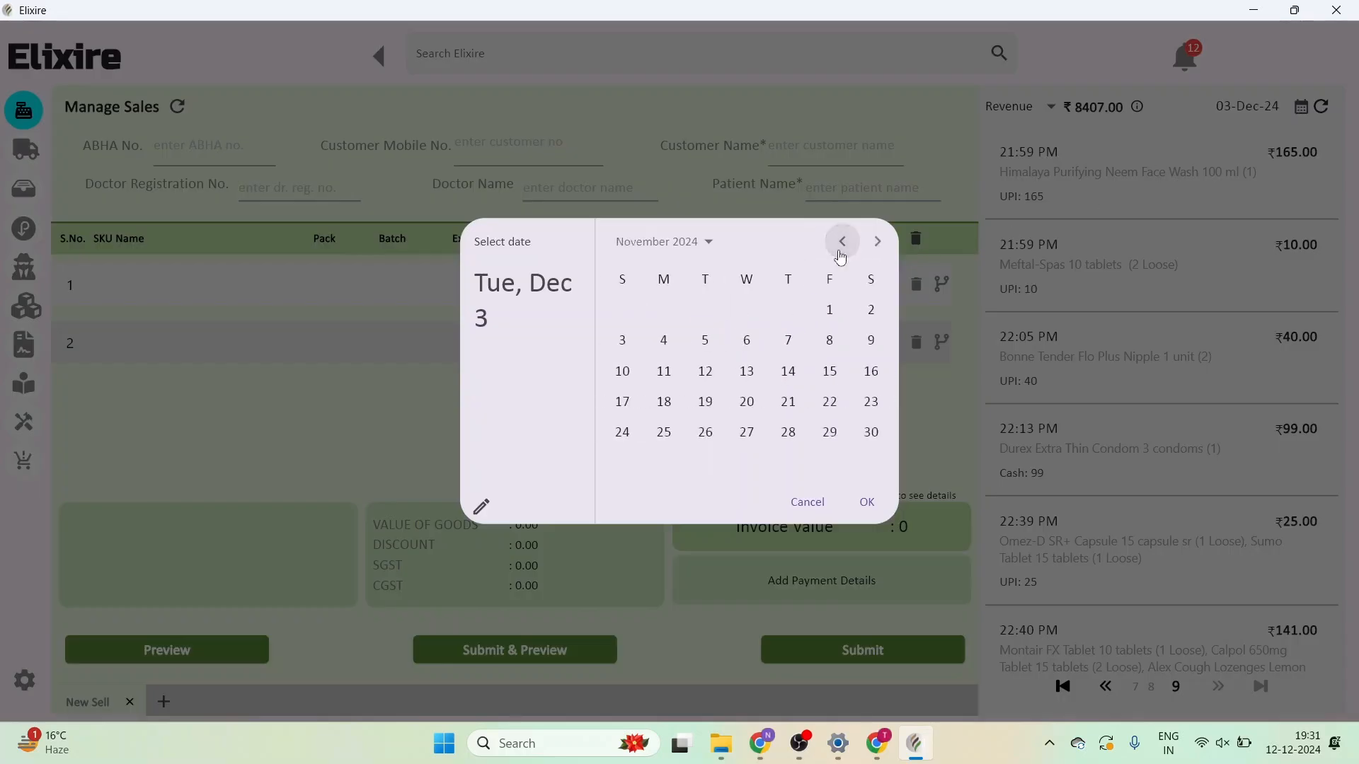
click(674, 349)
click(866, 502)
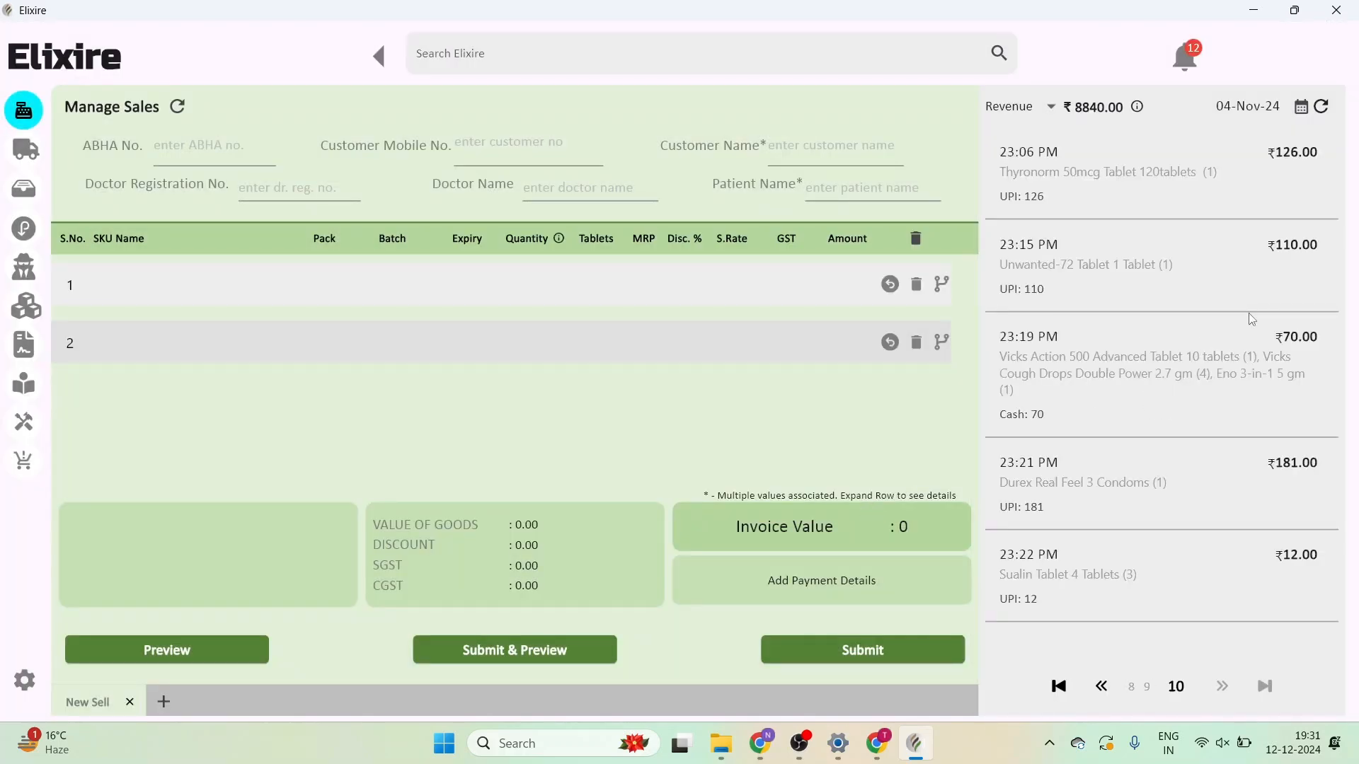
- Open the 04-Nov 23:06 Thyronorm sale and print its invoice to PDF
click(1102, 184)
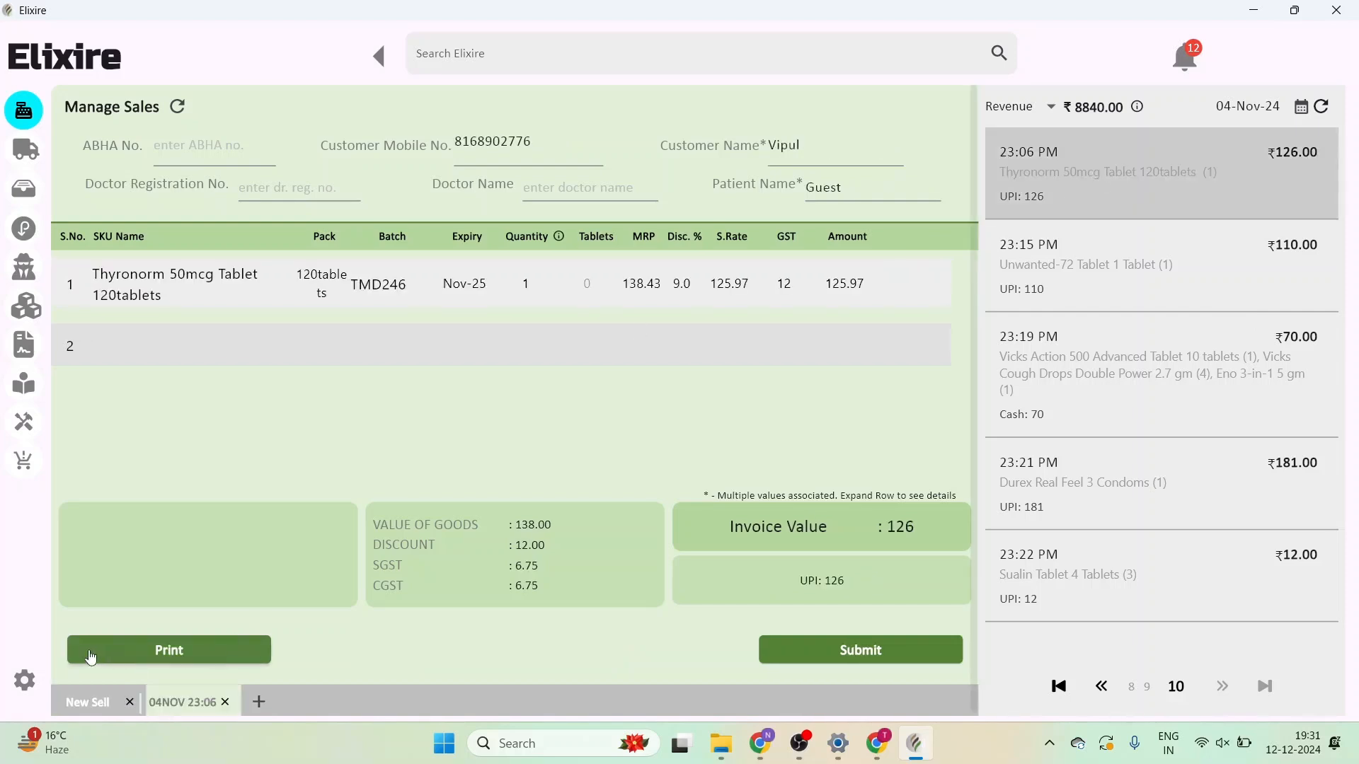
click(155, 656)
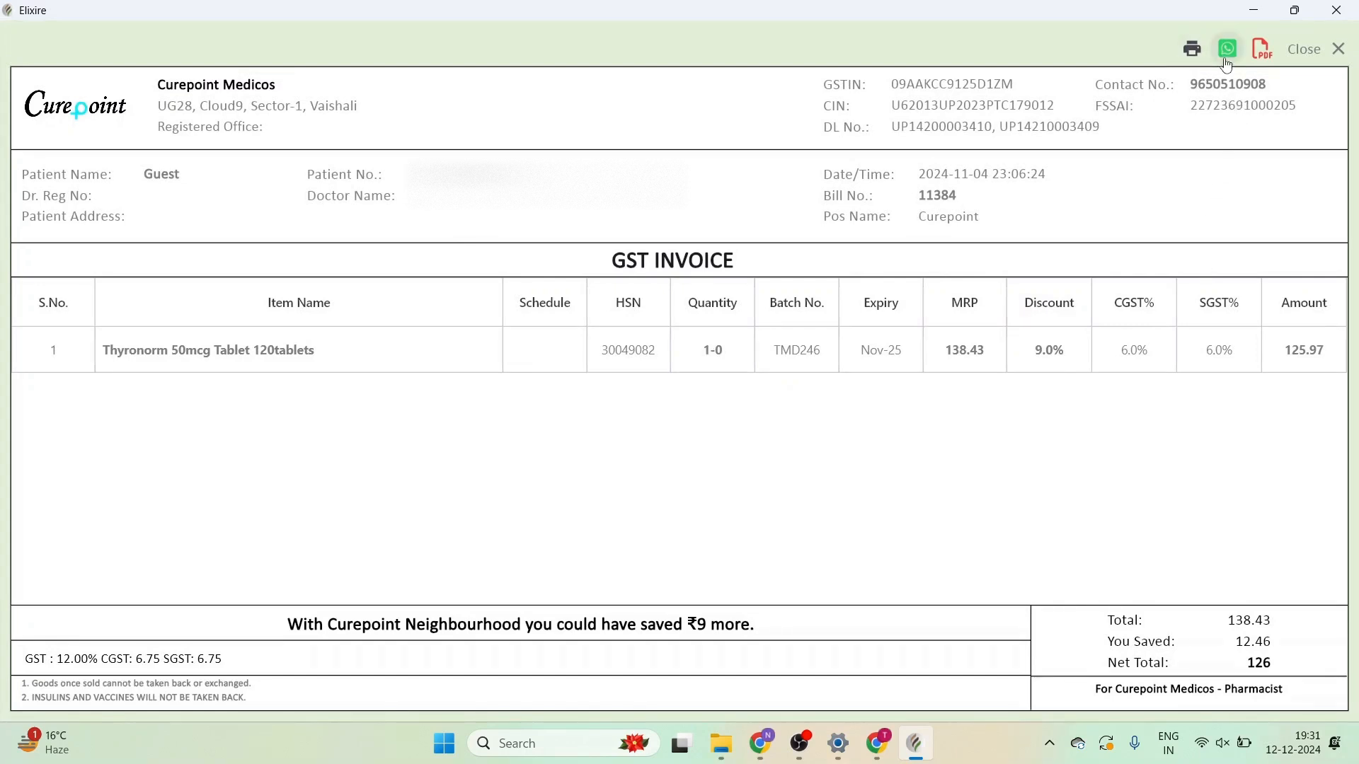
click(1265, 55)
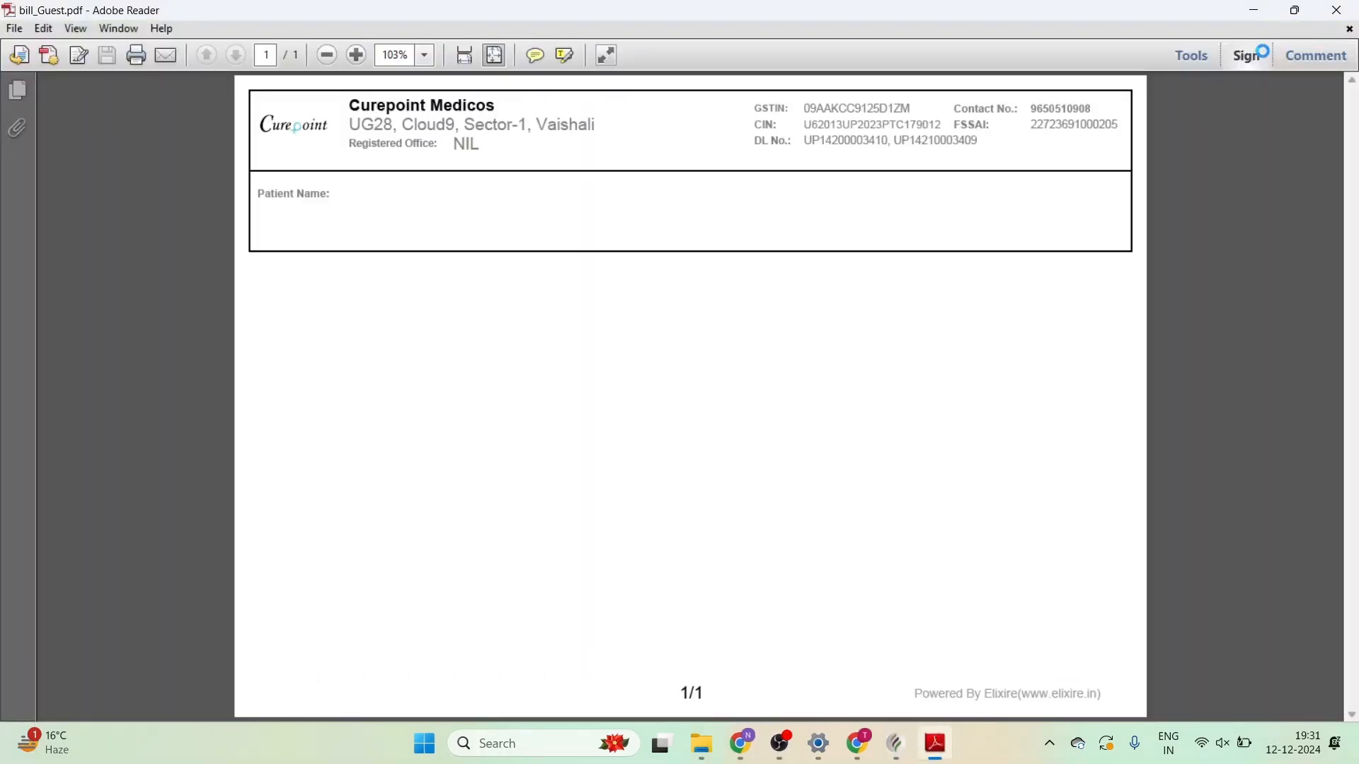
click(1337, 10)
click(1338, 51)
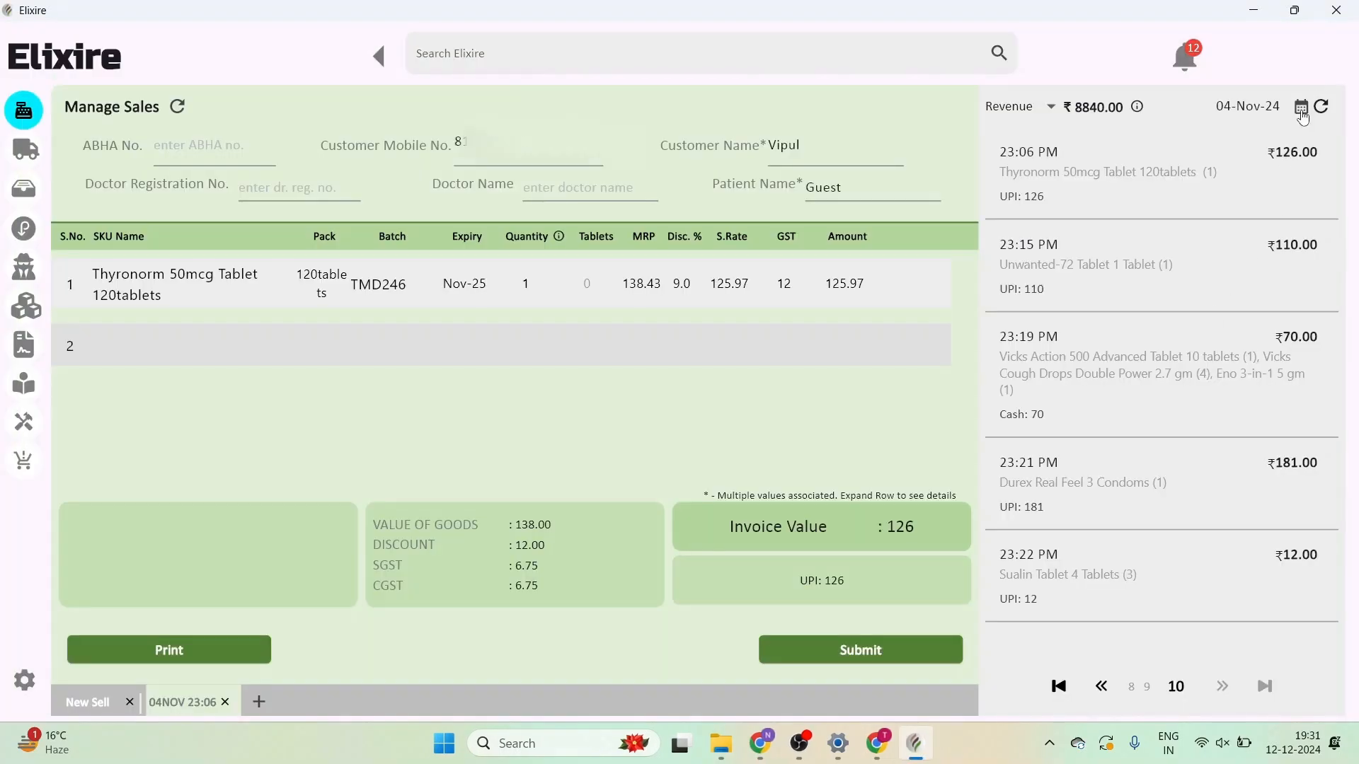
- Switch the day's total to Collection (₹8779.00), back to Revenue, and refresh the list
click(1056, 113)
click(1040, 149)
click(1058, 113)
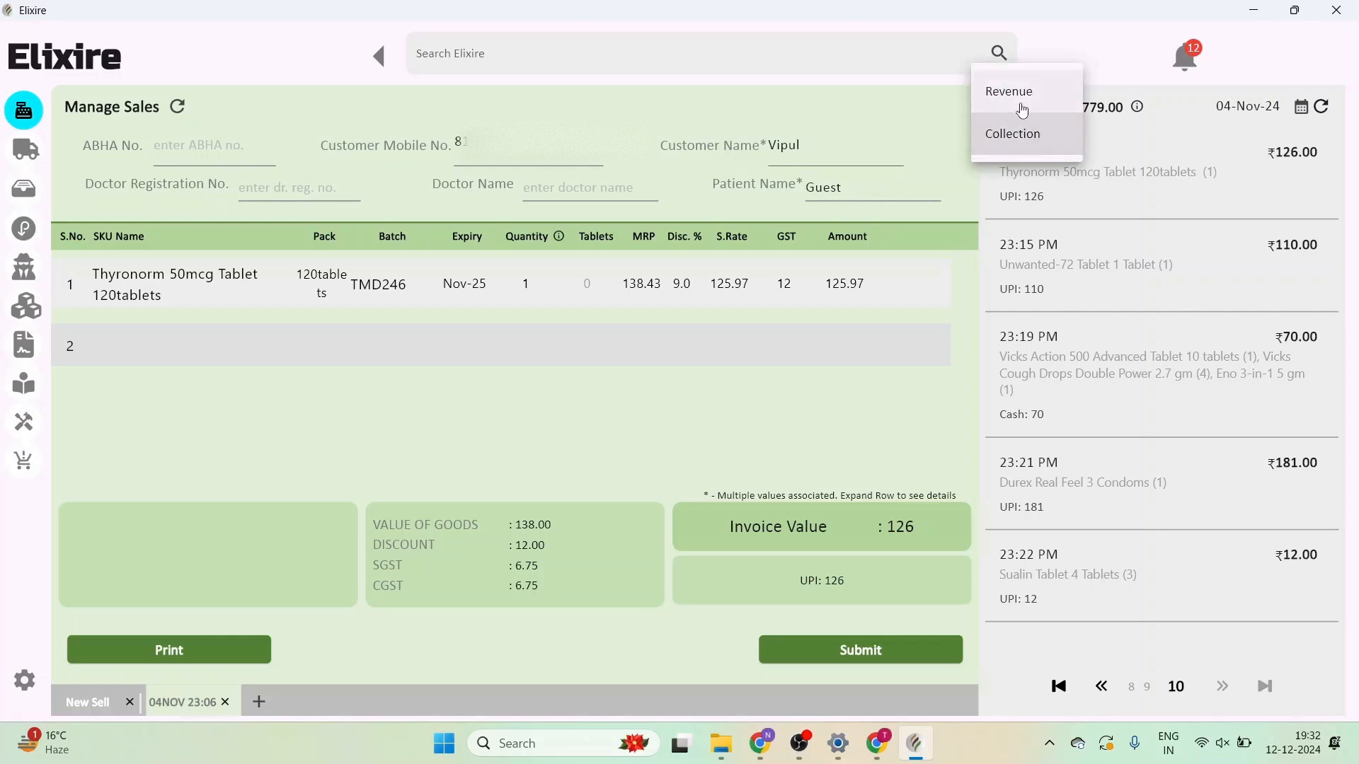
click(1015, 96)
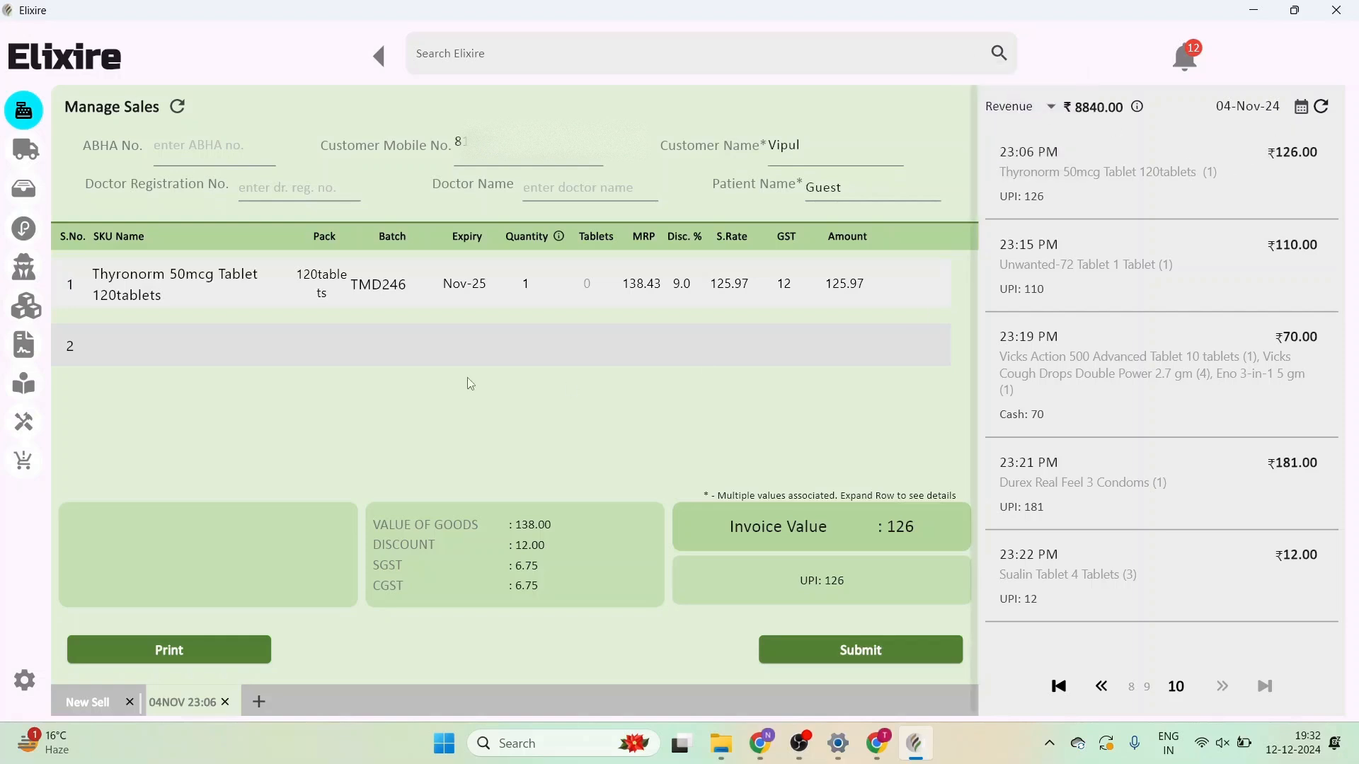
click(1327, 113)
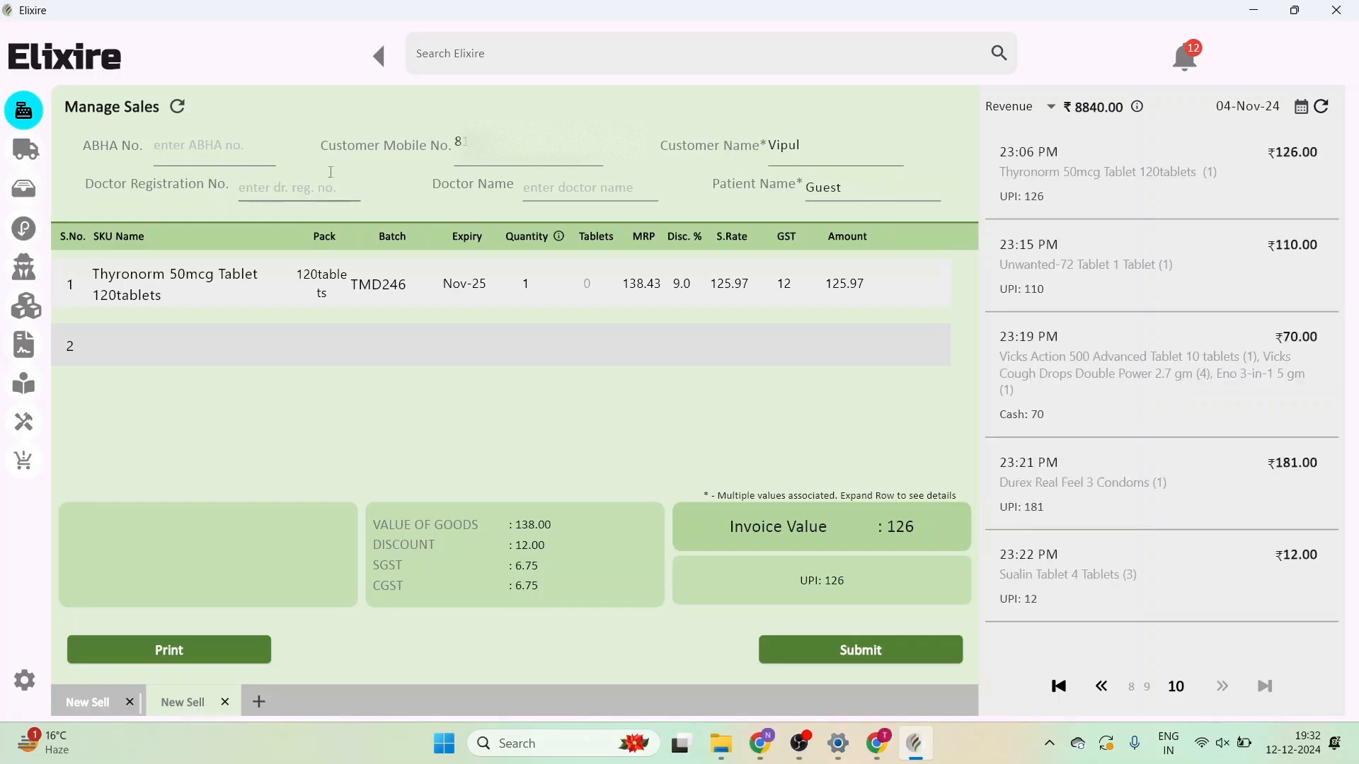
- Clear the sale form, reload the 12-Dec-24 sales, and enter 'Rabesec dsr' as row 1's item
click(185, 109)
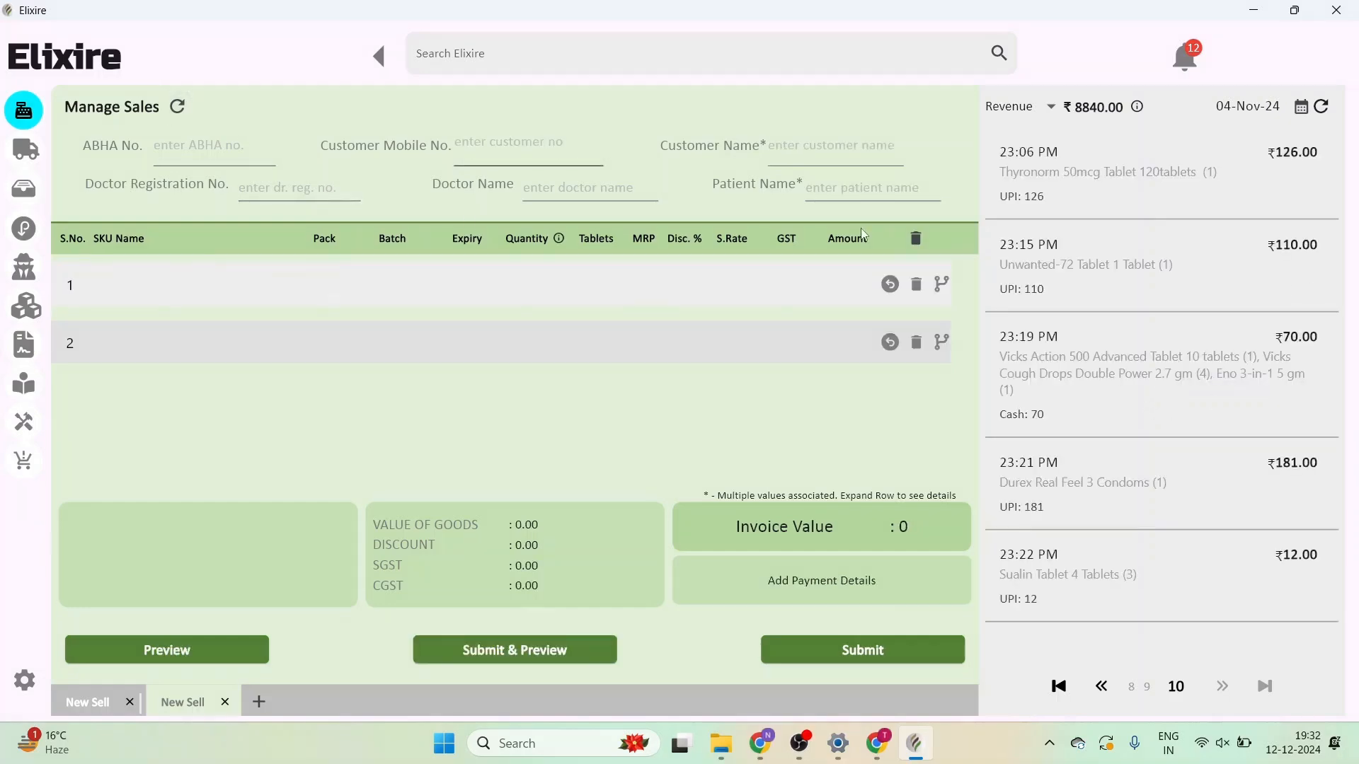
click(1301, 108)
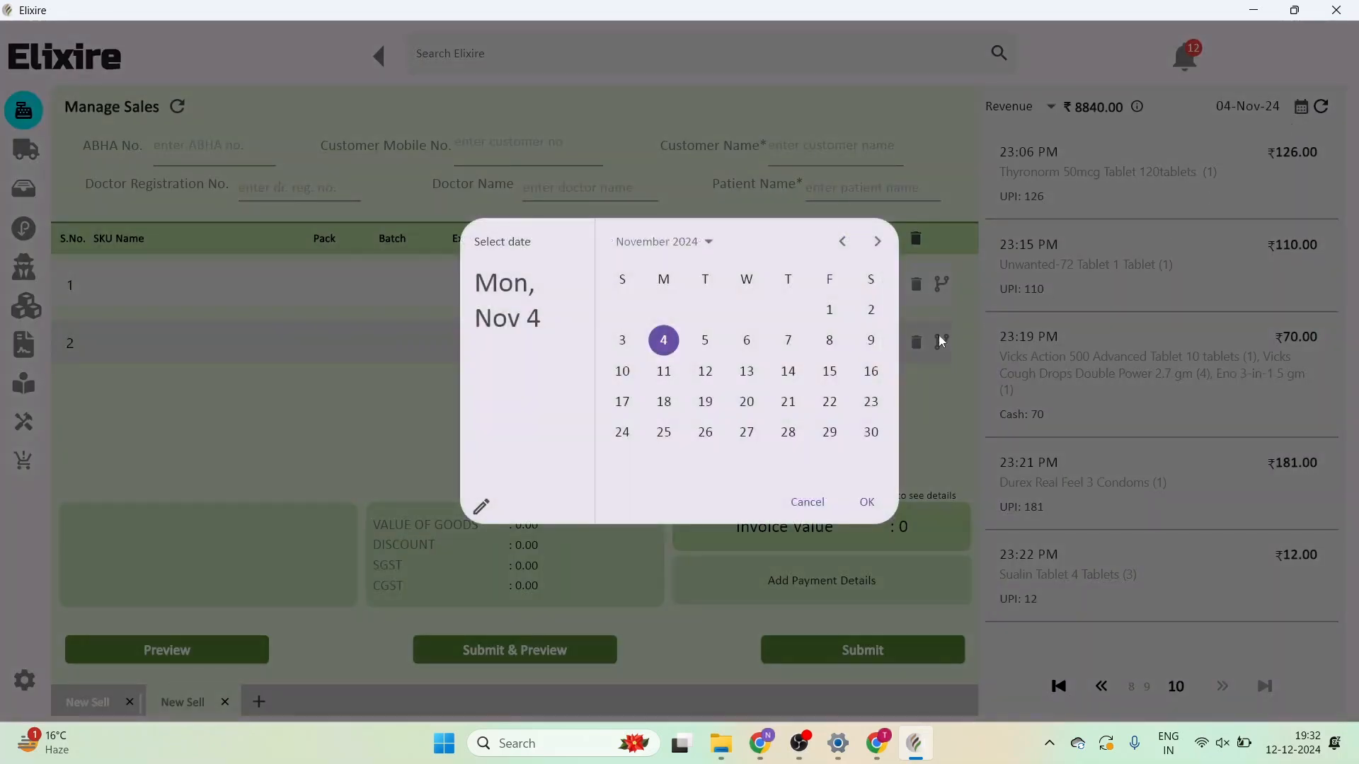
click(877, 242)
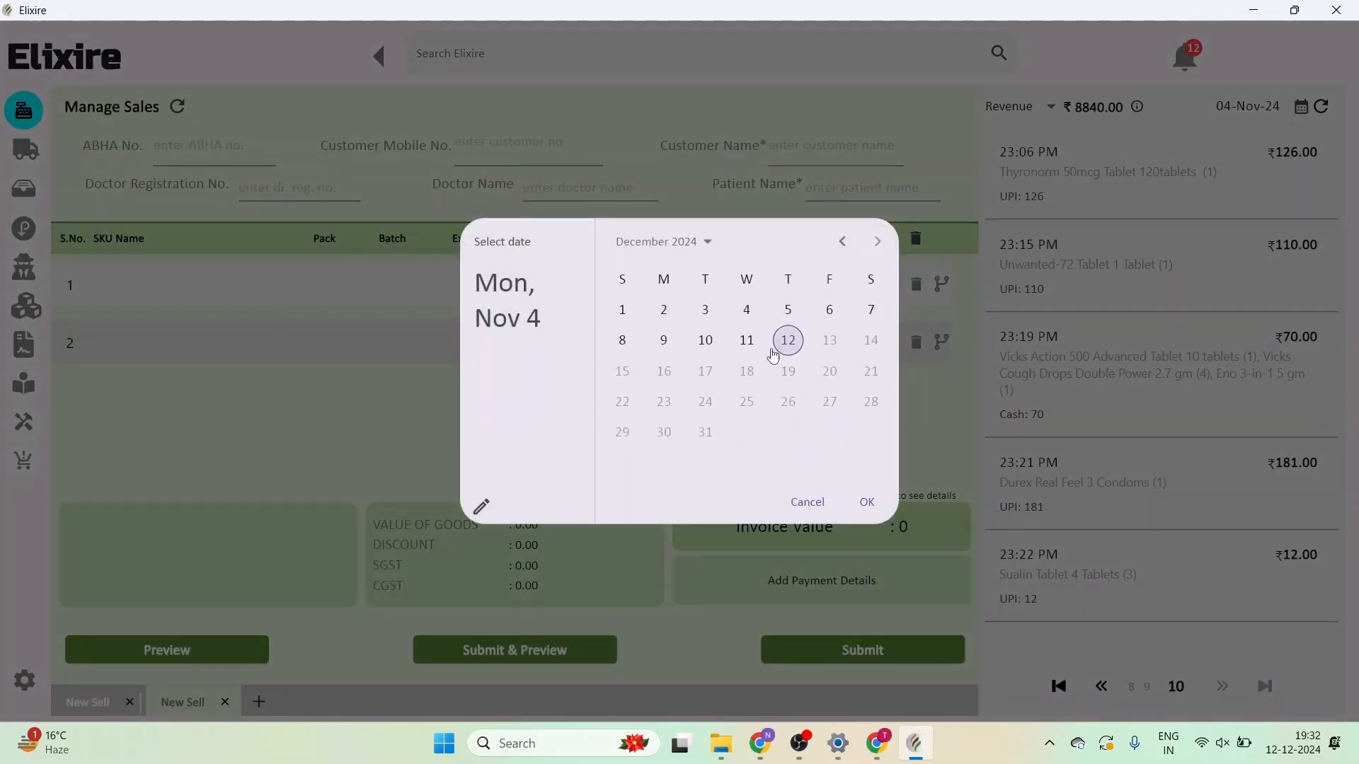
click(788, 340)
click(869, 501)
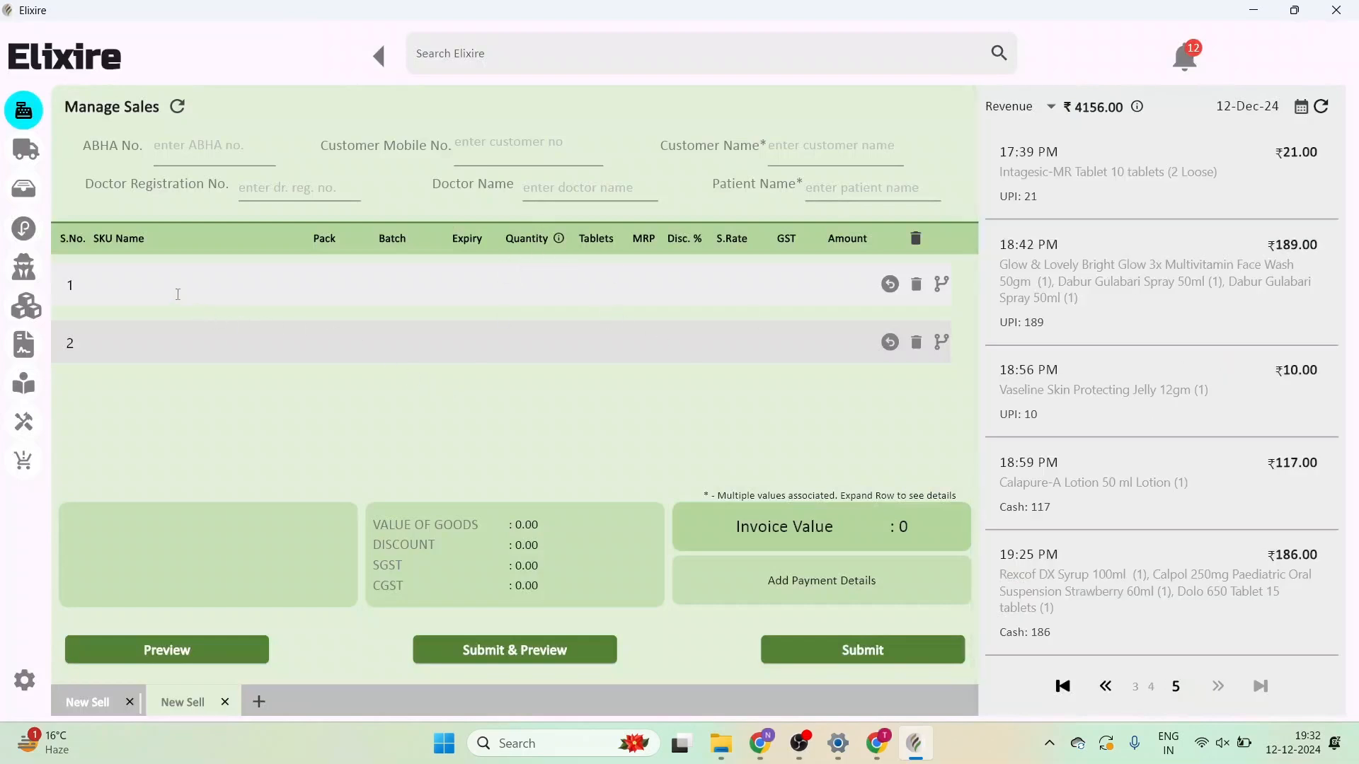
click(177, 295)
text(Rabesec dsr)
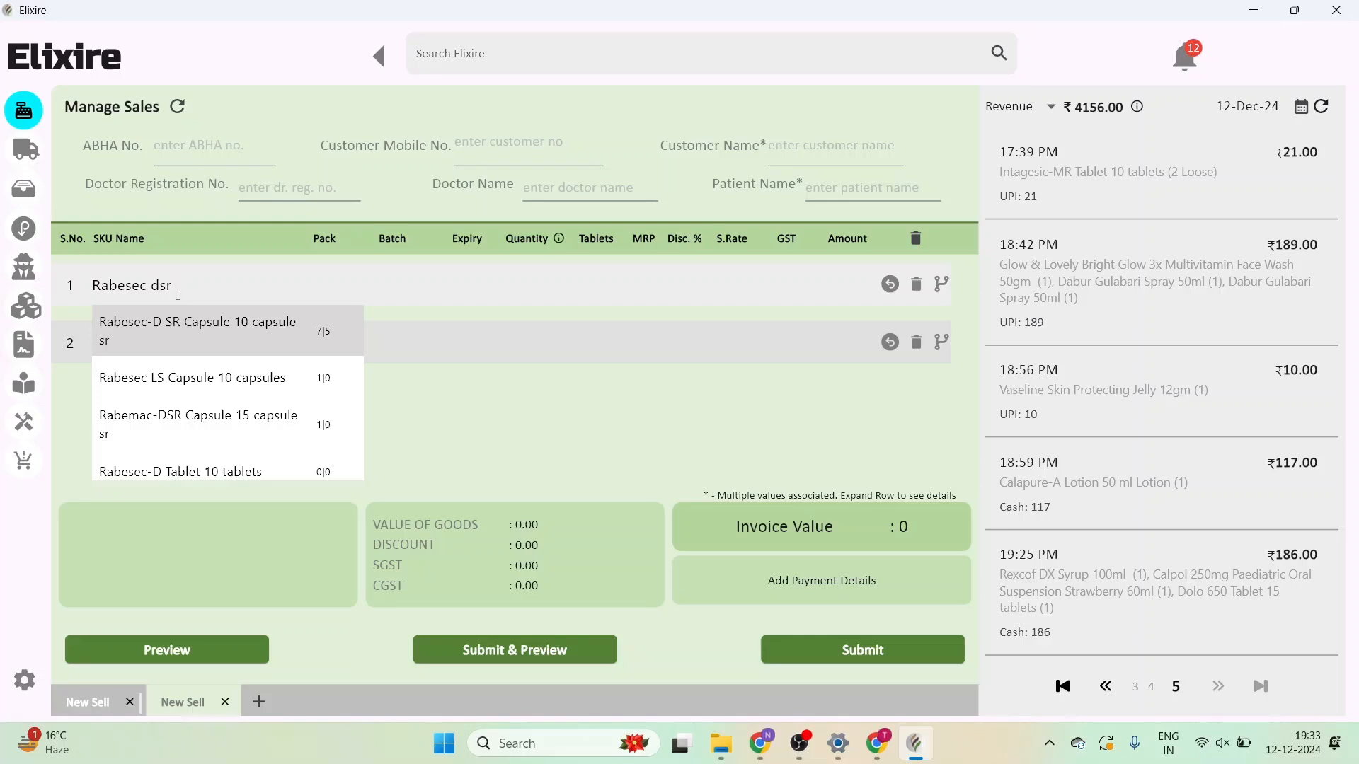
- Select Rabesec-D SR Capsule 10 capsule sr (batch RDC240302, MRP 161.05) for row 1
key(Return)
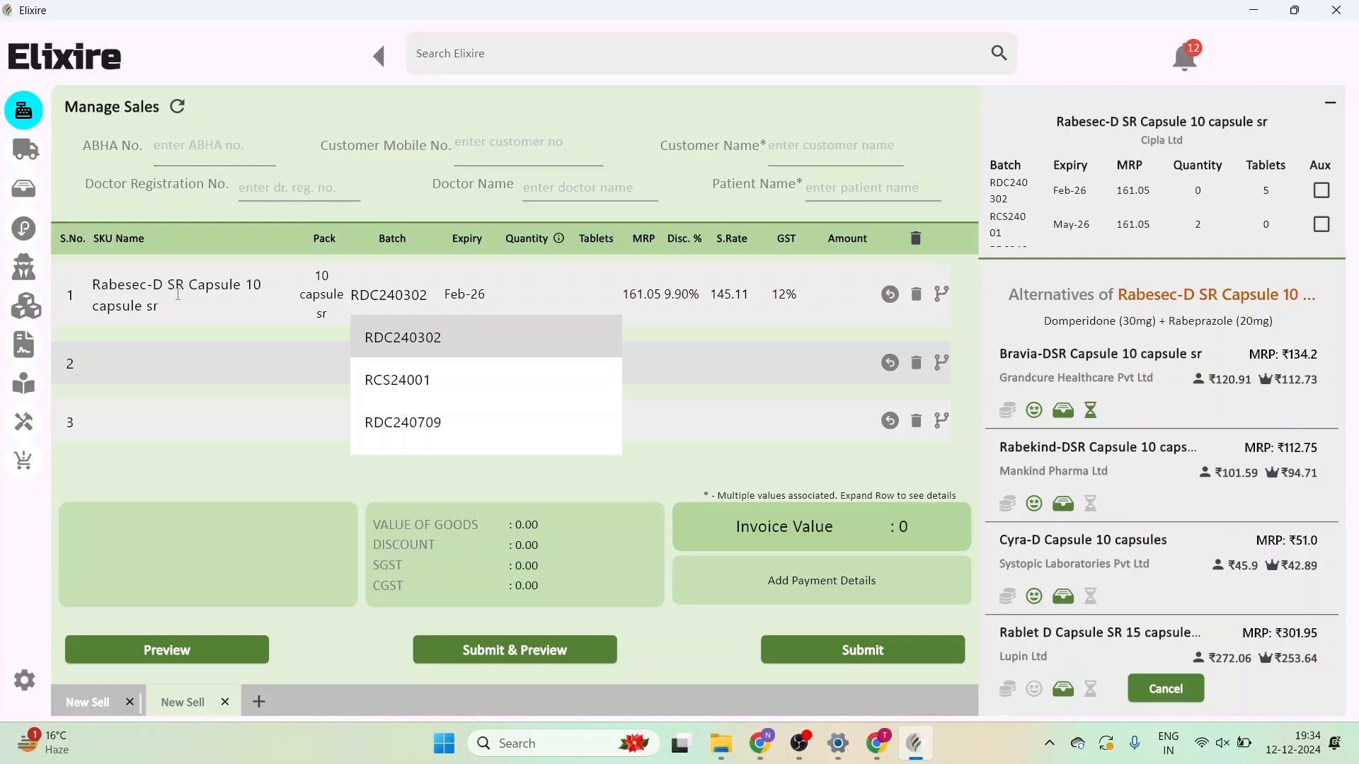
click(390, 391)
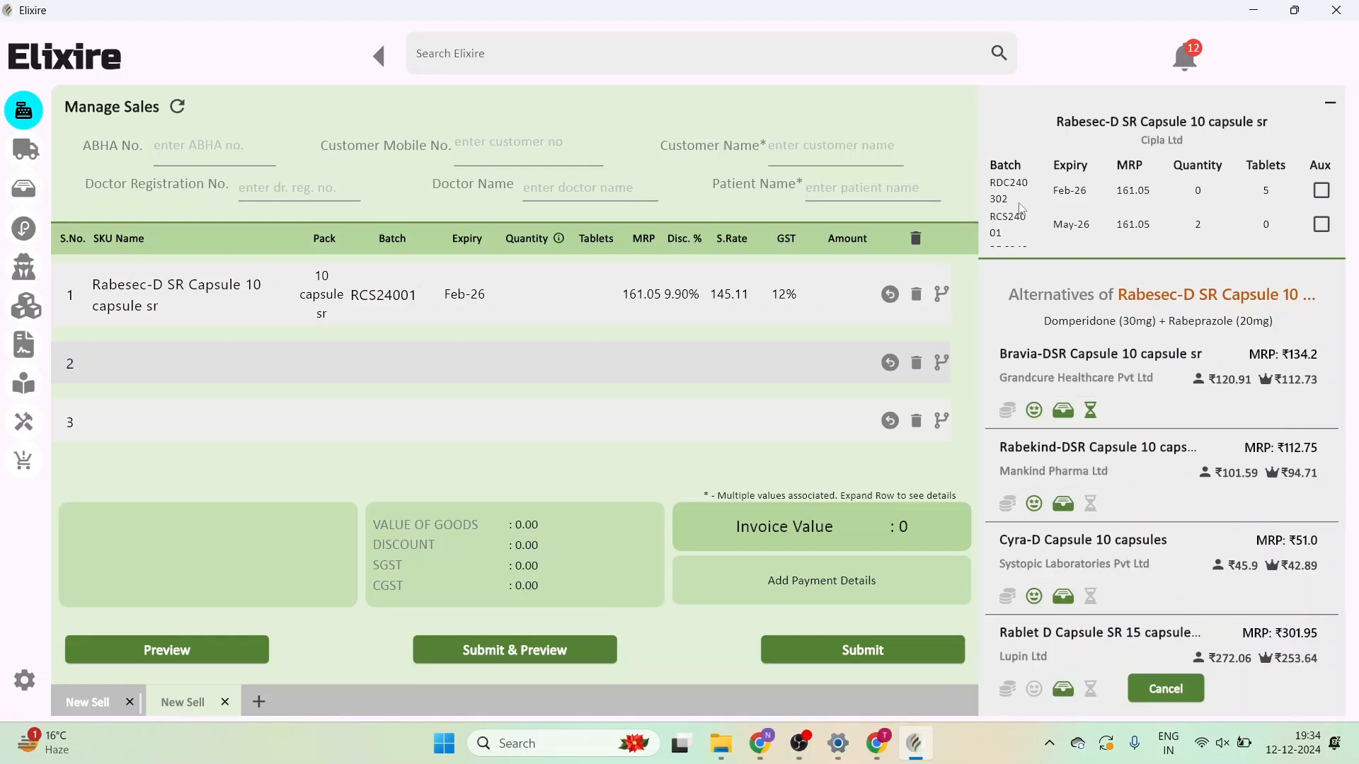
scroll(1221, 214, down, 1)
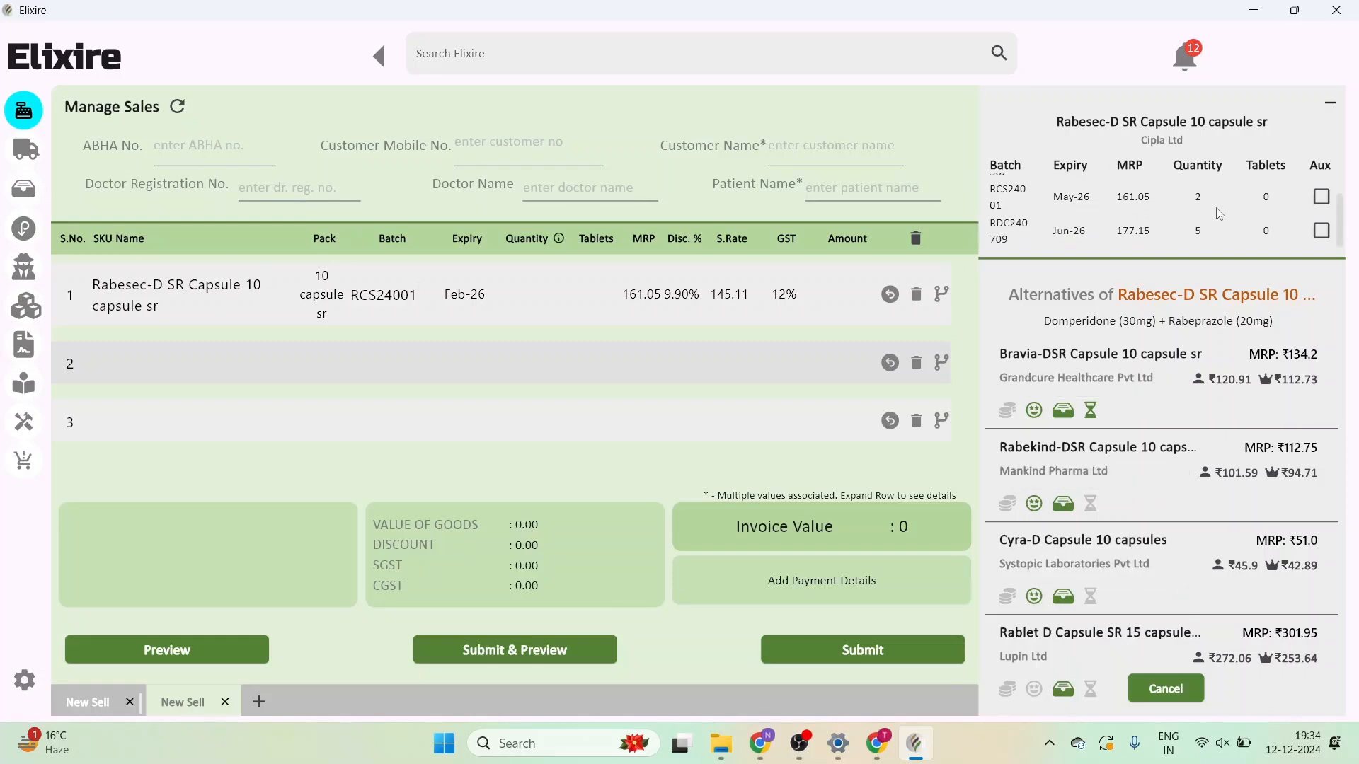
scroll(1220, 213, up, 1)
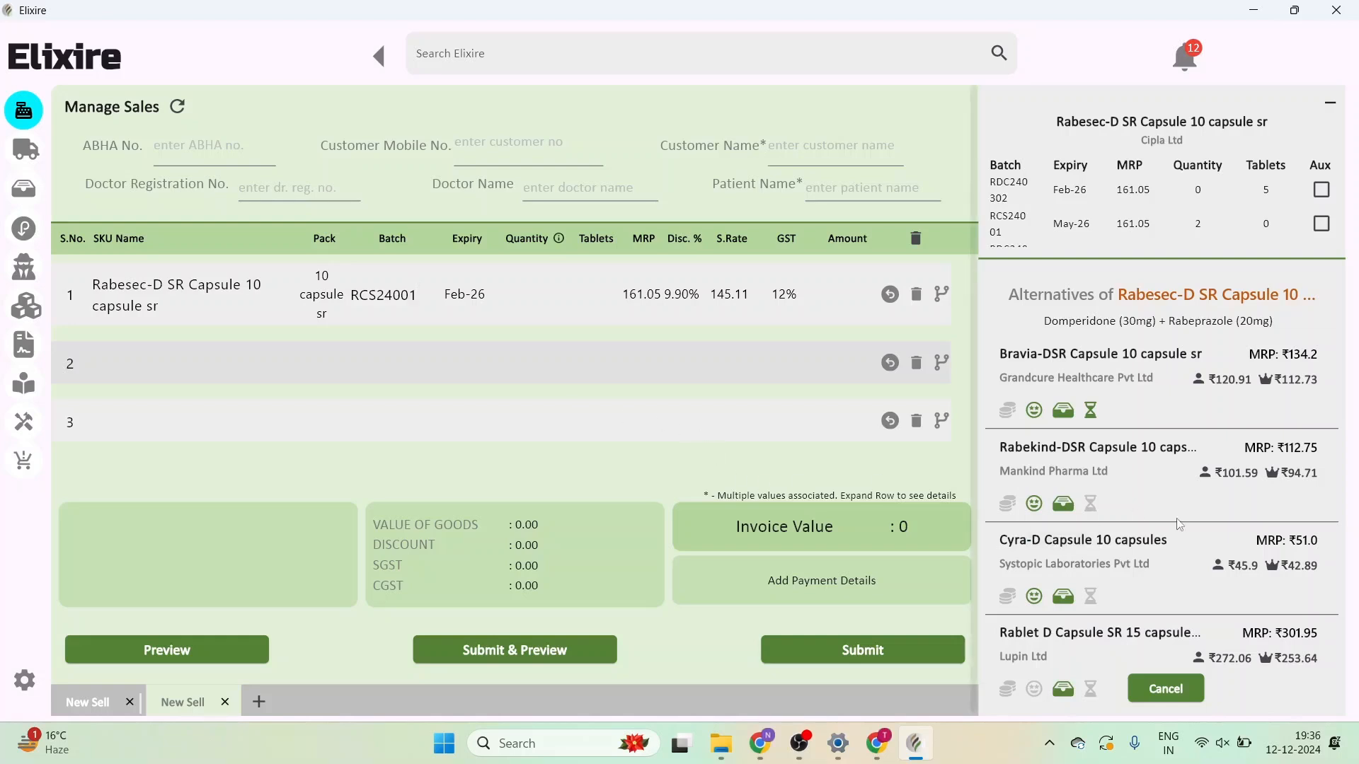
scroll(1180, 524, down, 8)
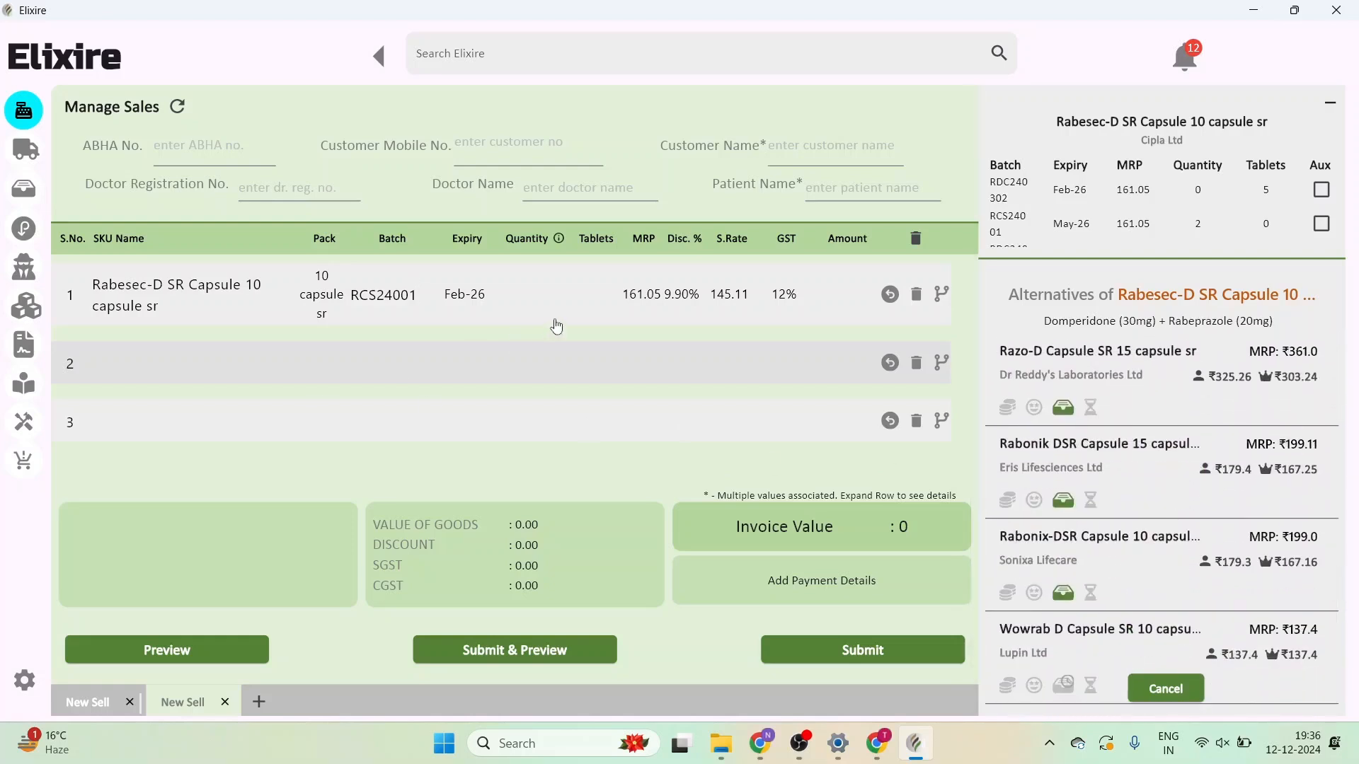
- Set the Rabesec-D SR quantity to 2 and clear the existing 9.90% discount
click(547, 291)
text(2)
key(Return)
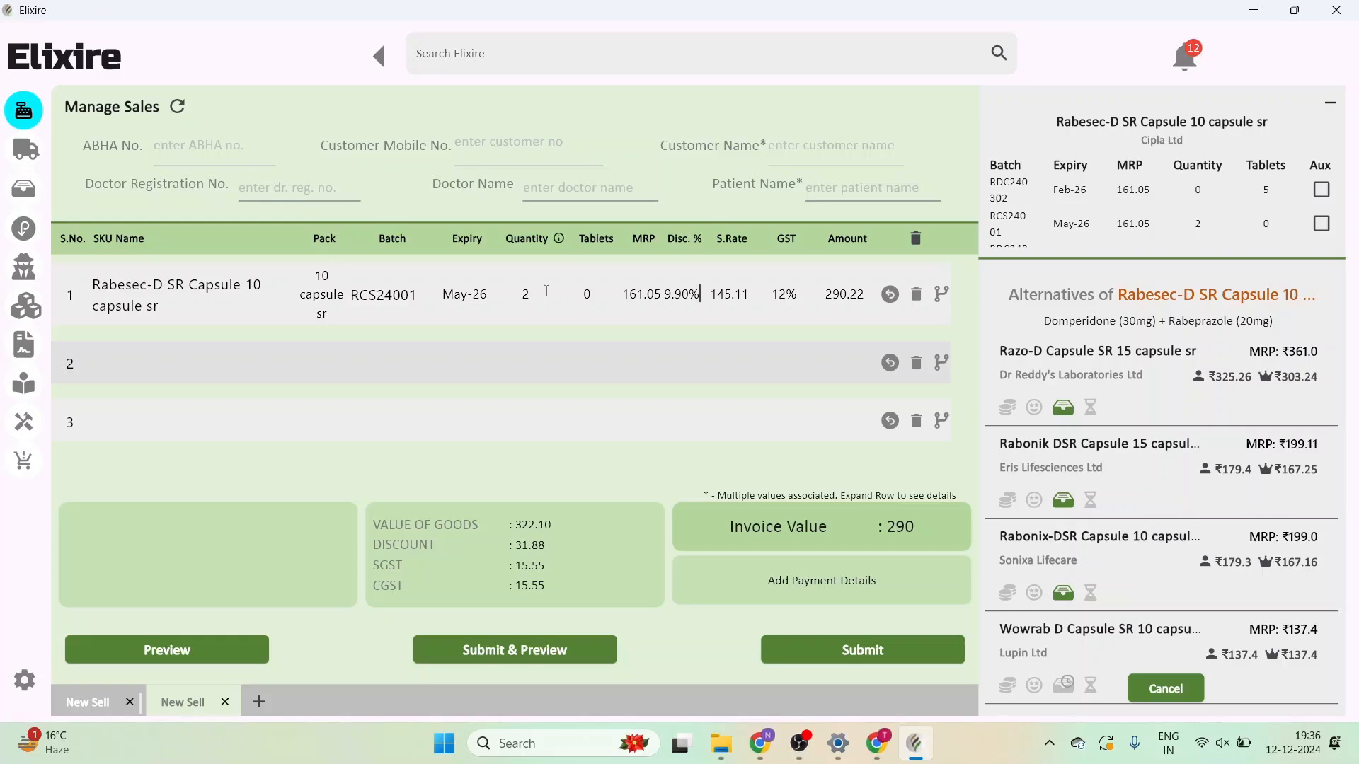
key(BackSpace)
key(BackSpace)
key(BackSpace)
key(BackSpace)
key(BackSpace)
- Apply a 5% discount to Rabesec-D SR, making the line amount 306.00
text(5)
key(Return)
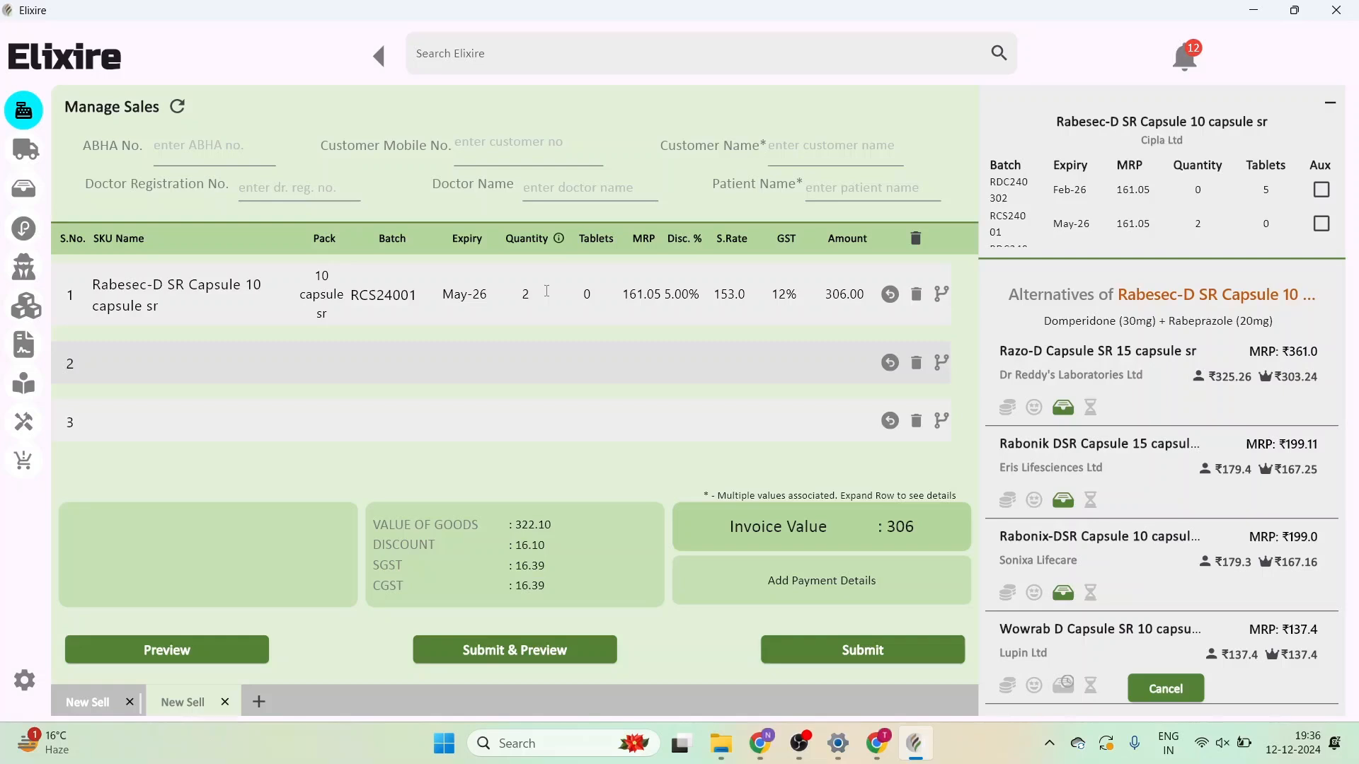
click(510, 146)
- Paste the customer's mobile number to load their saved customer and patient names
key(ctrl+v)
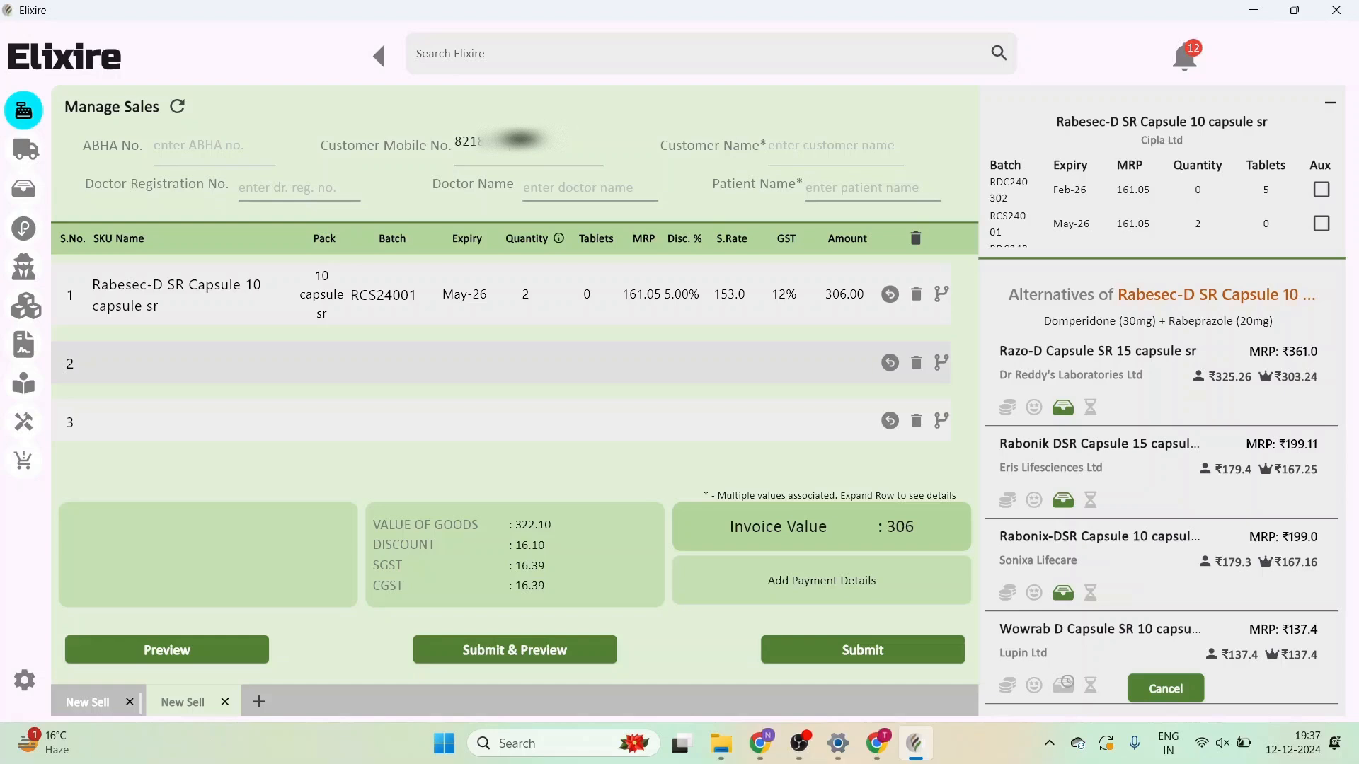
key(Return)
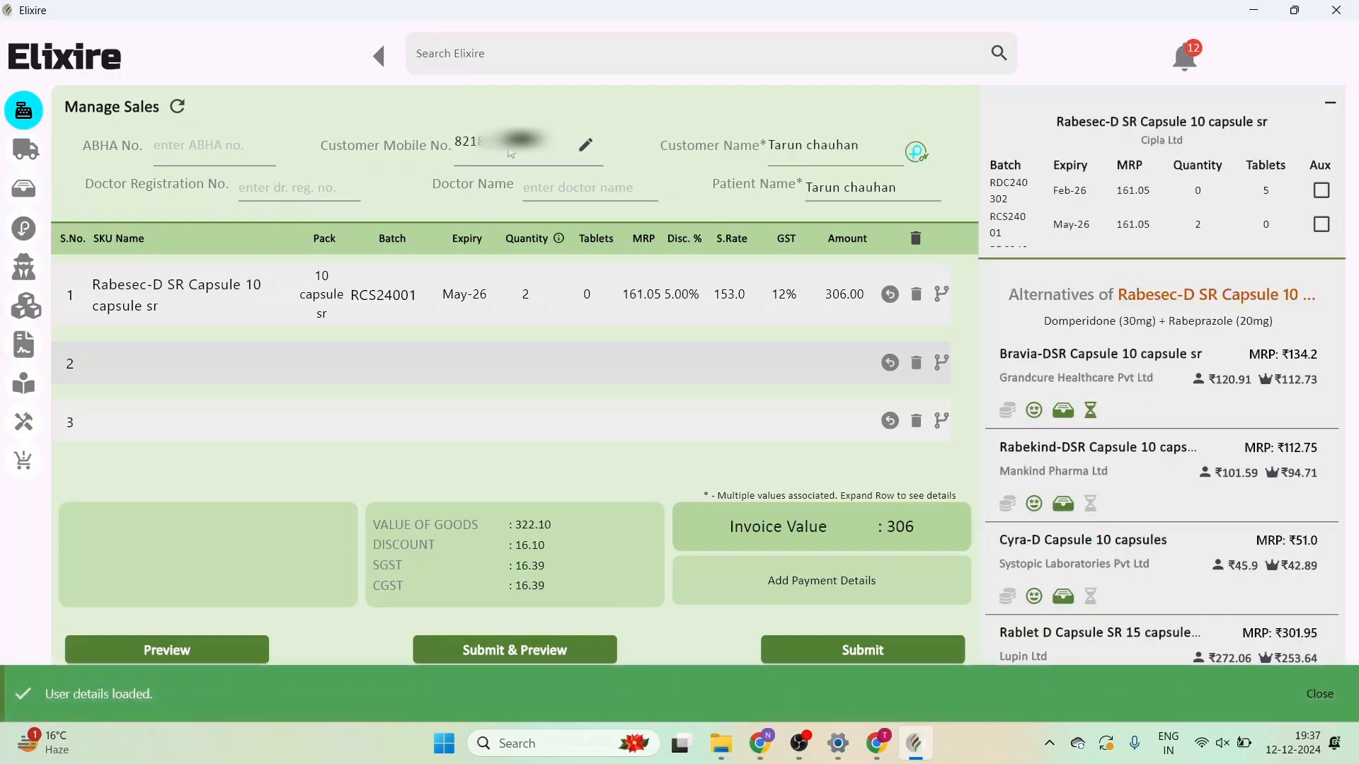
click(145, 362)
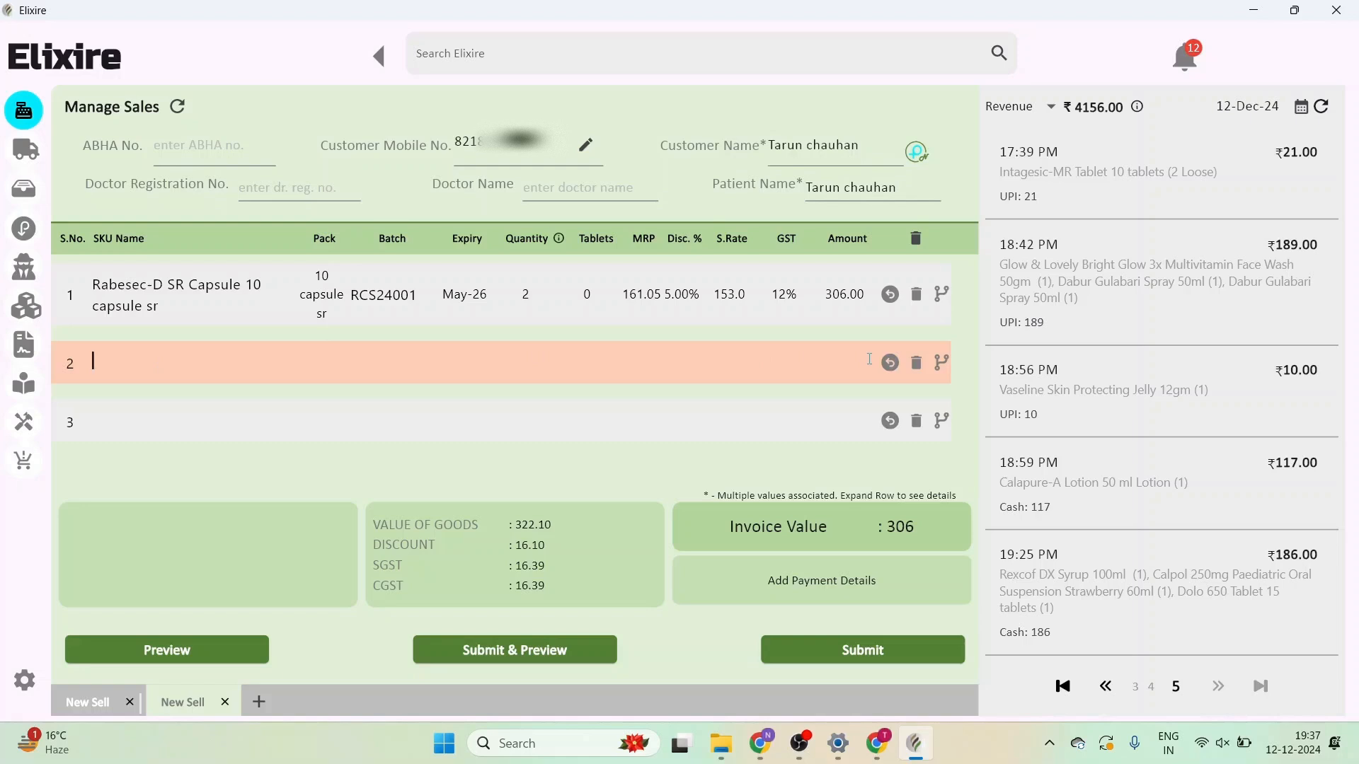
- Add Amlopres 5 Tablet 30 tablets as a return item in row 2
click(890, 363)
click(890, 363)
click(139, 365)
text(amlopres)
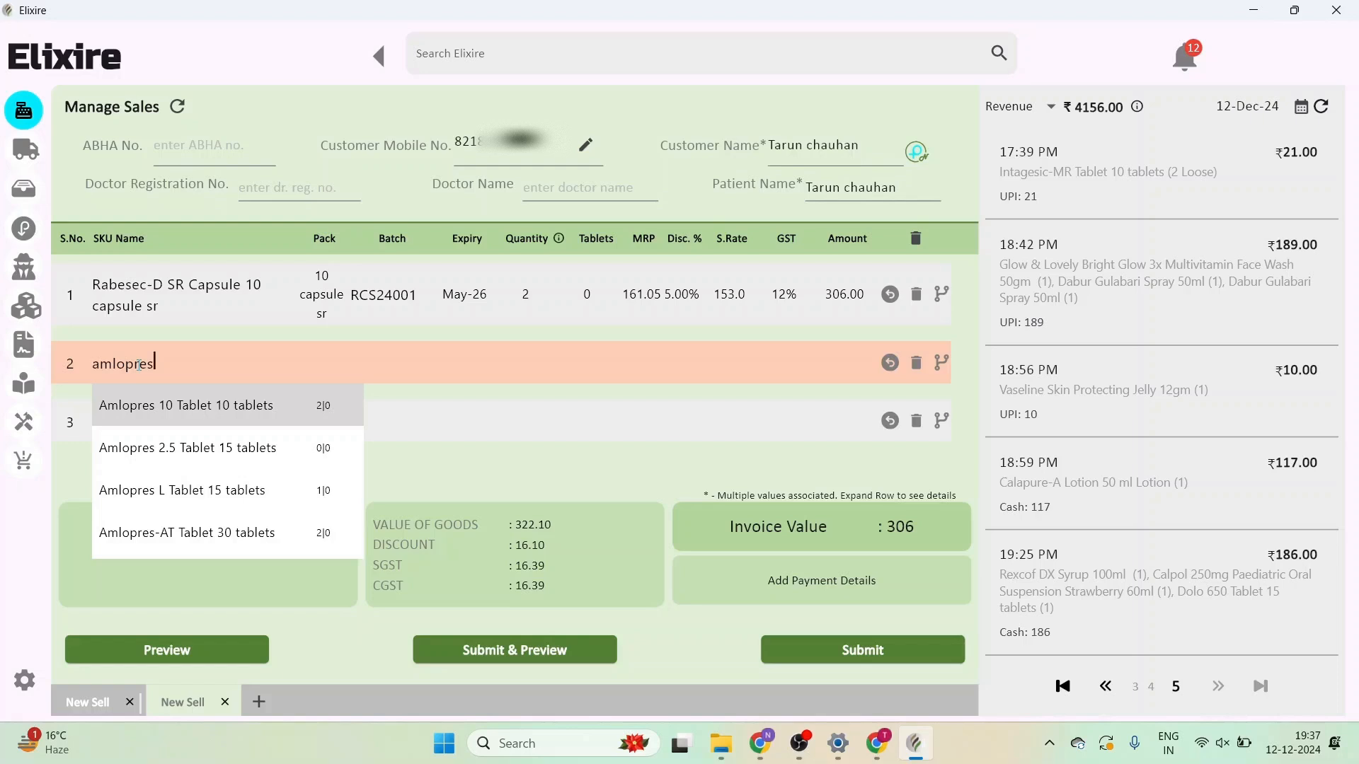
key(Down)
key(Down)
key(Down)
key(Down)
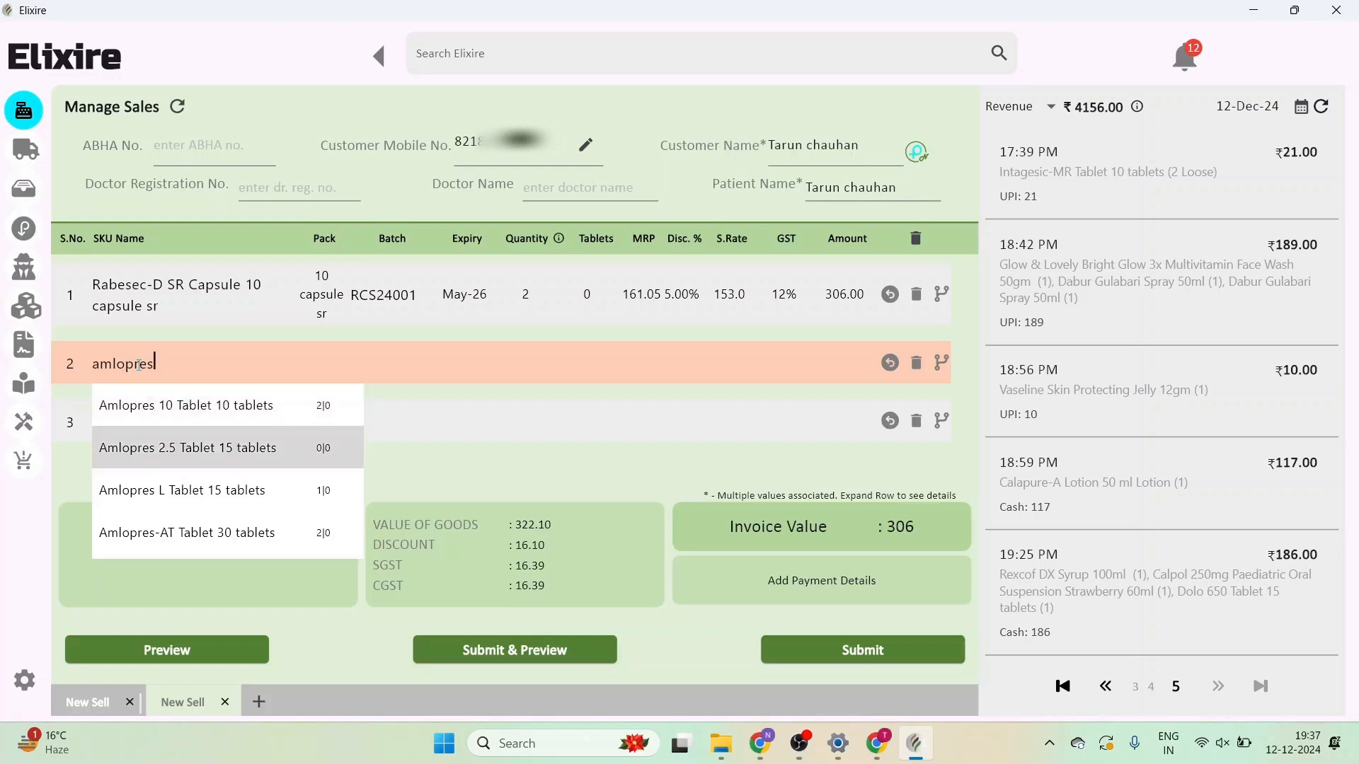
key(Down)
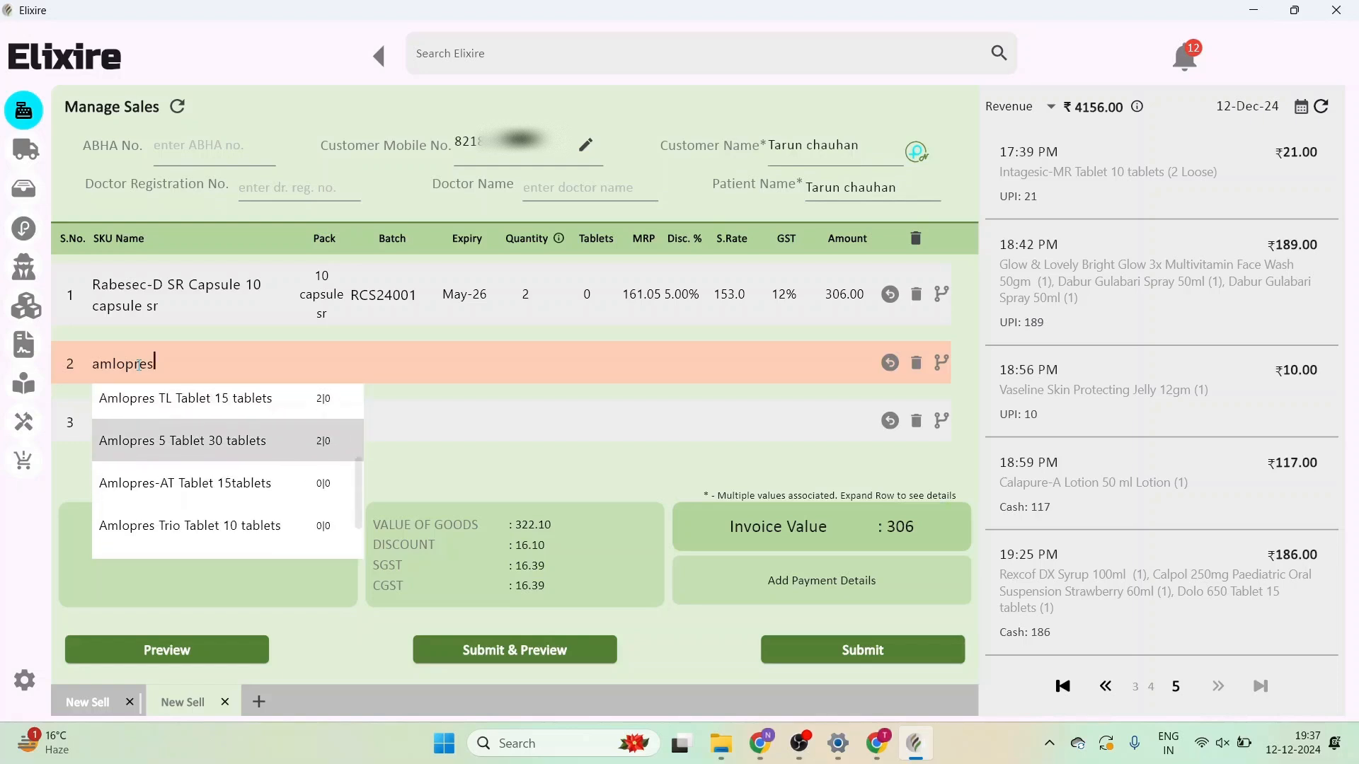
key(Return)
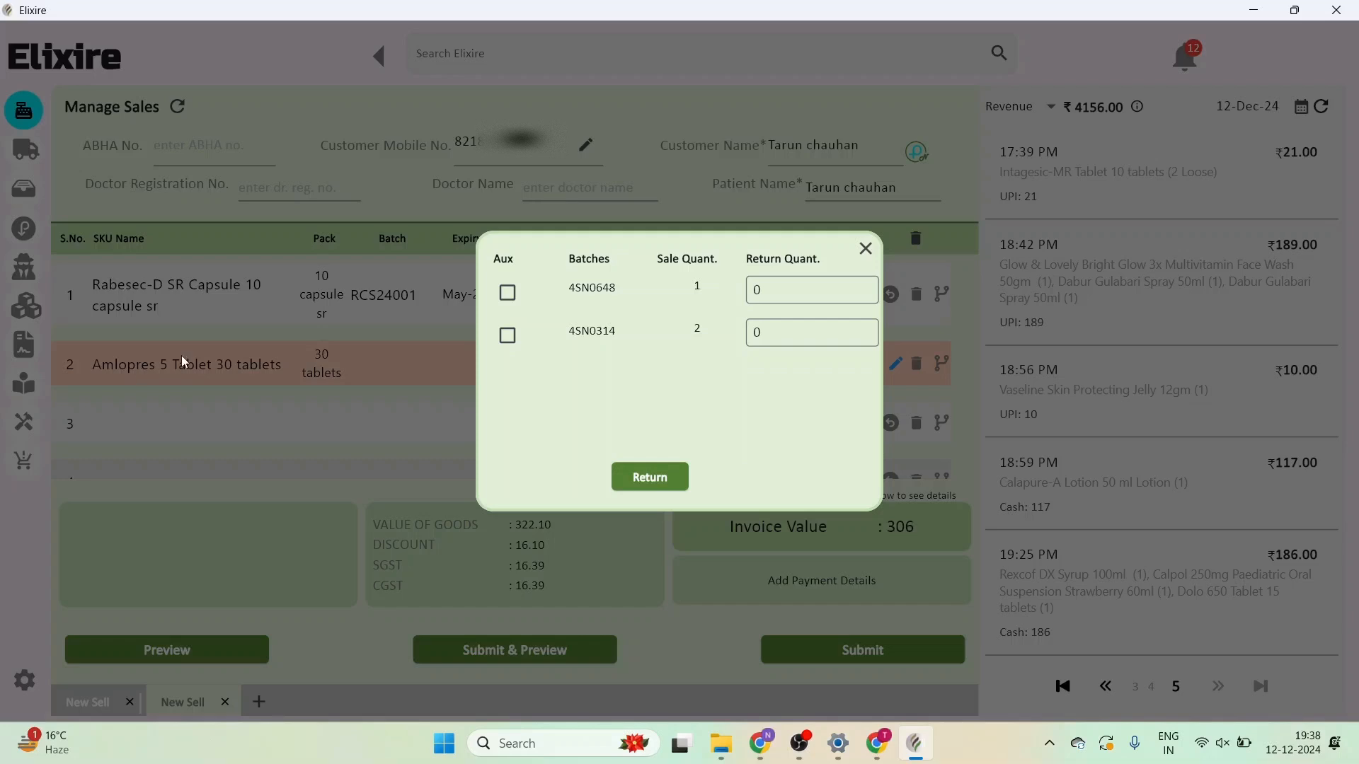
- Return 1 unit of Amlopres 5 from batch 4SN0648, bringing the invoice value to 230
click(763, 289)
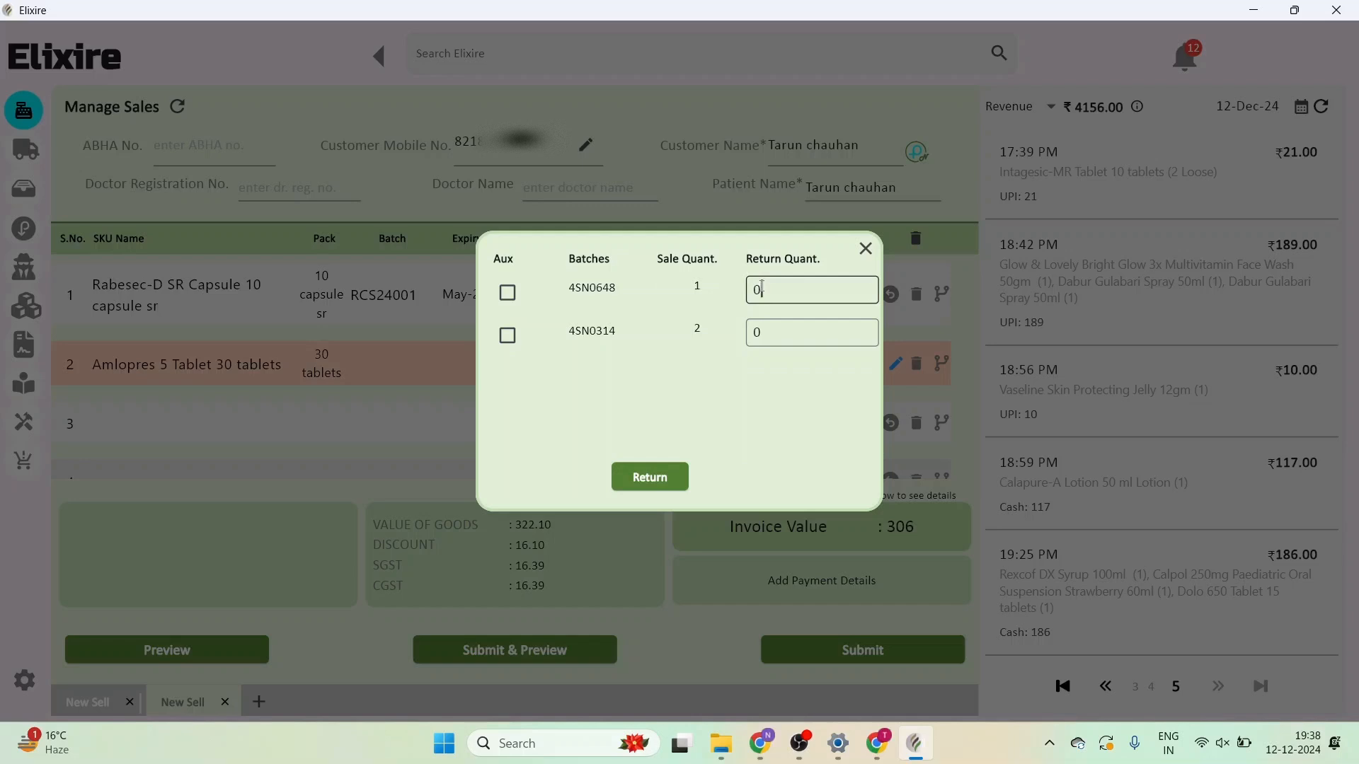
key(BackSpace)
text(1)
key(Tab)
key(Tab)
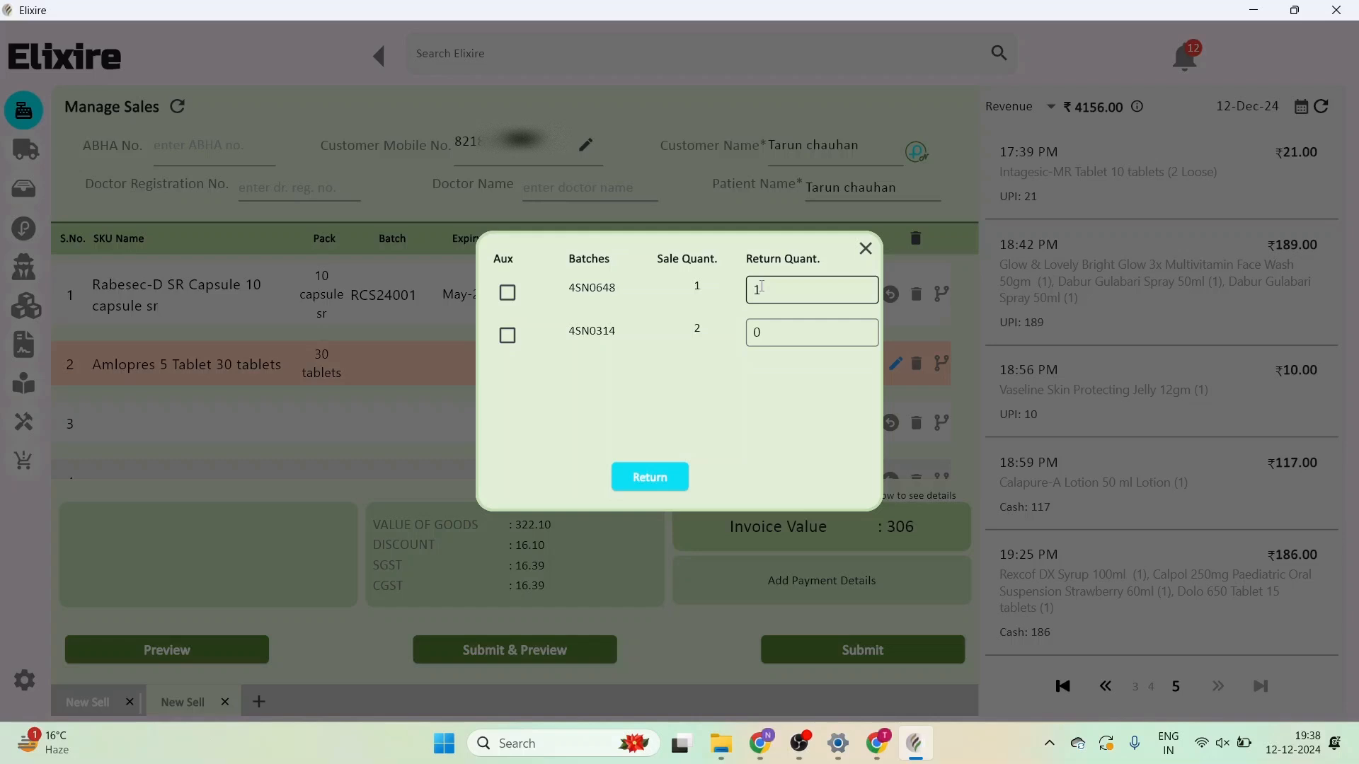
key(Return)
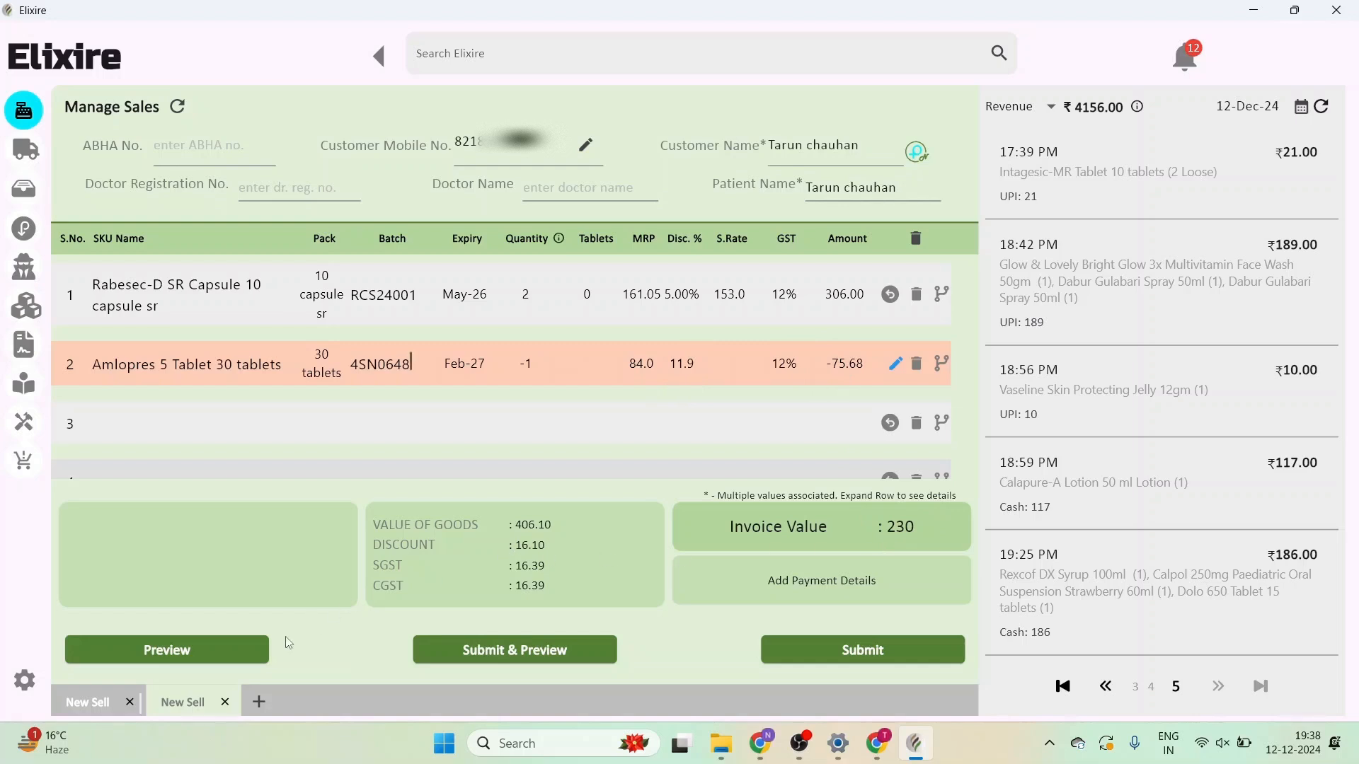
- Open the sale's Payment Details, enter 230 and 200 cash, clear the UPI amount and try submitting
click(228, 655)
click(801, 585)
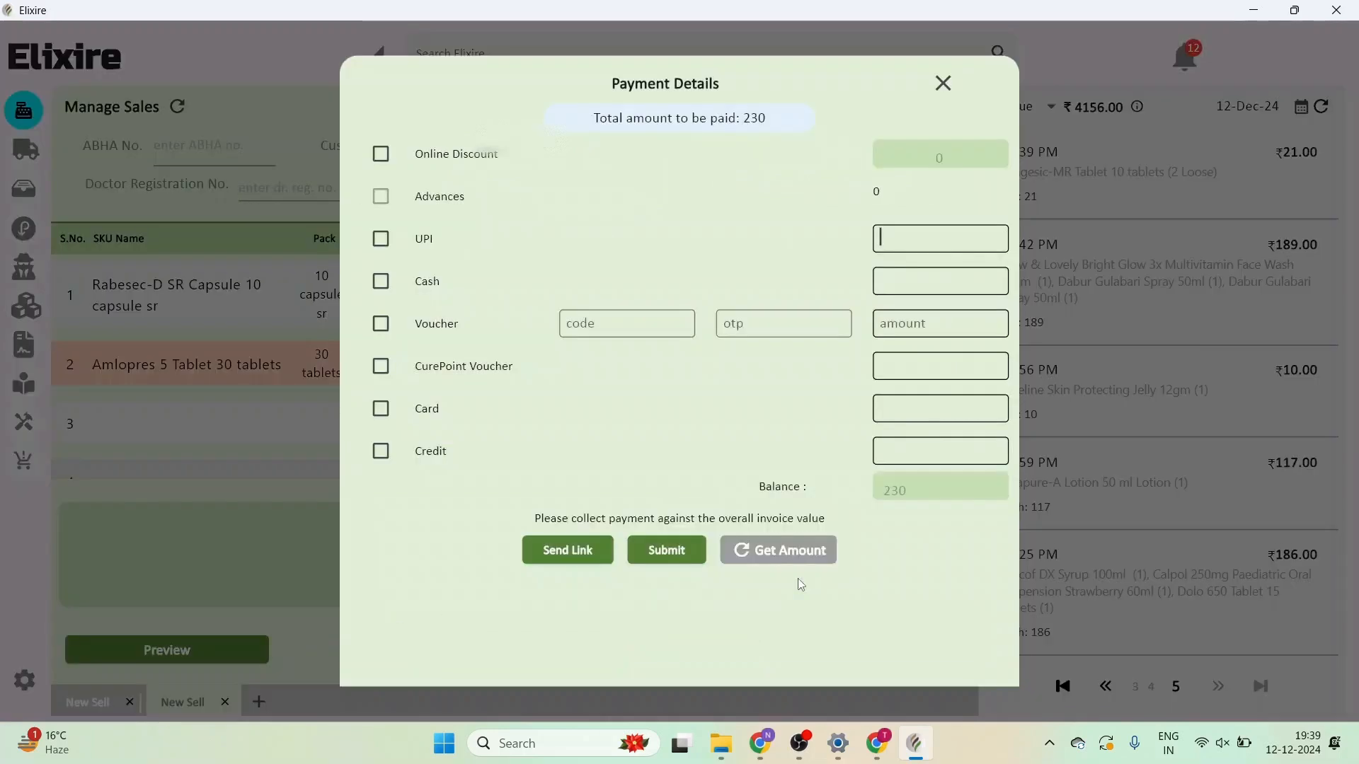
text(230)
click(946, 283)
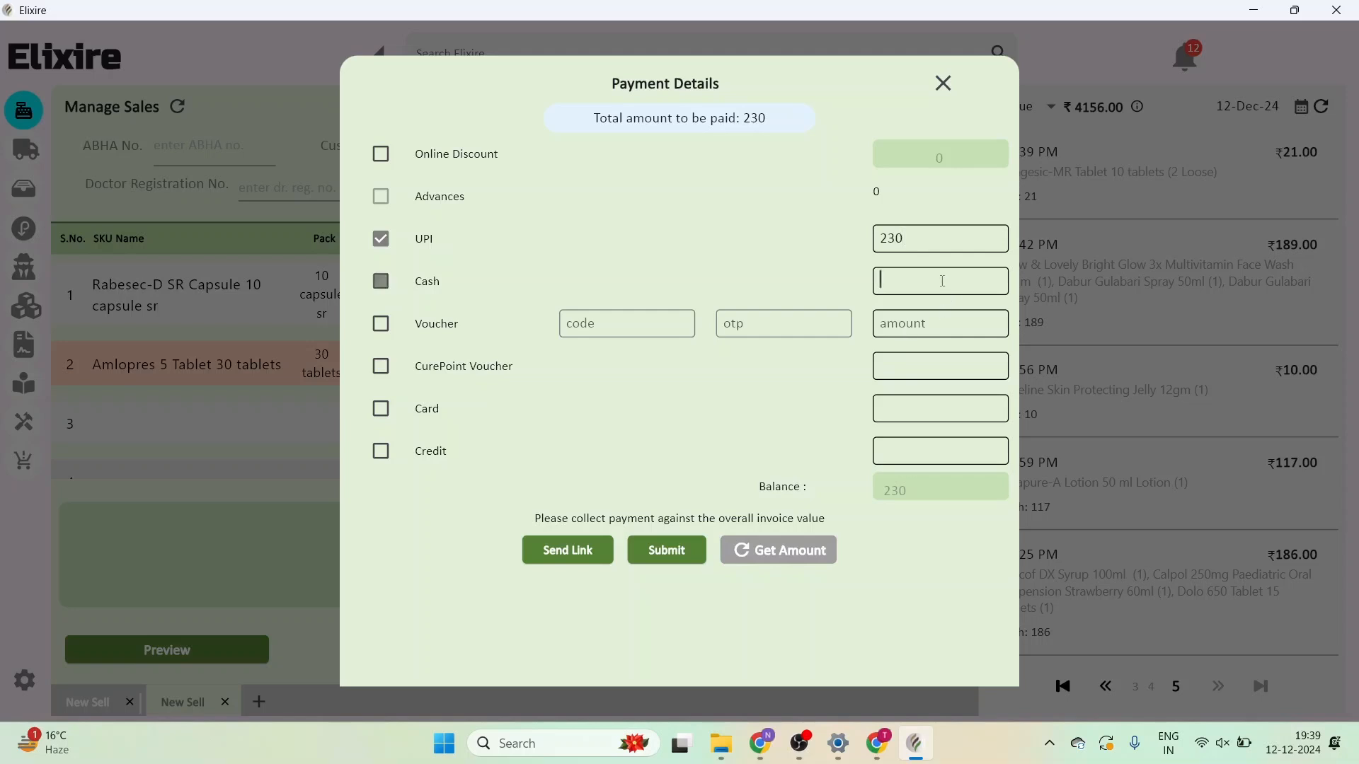
text(200)
key(Tab)
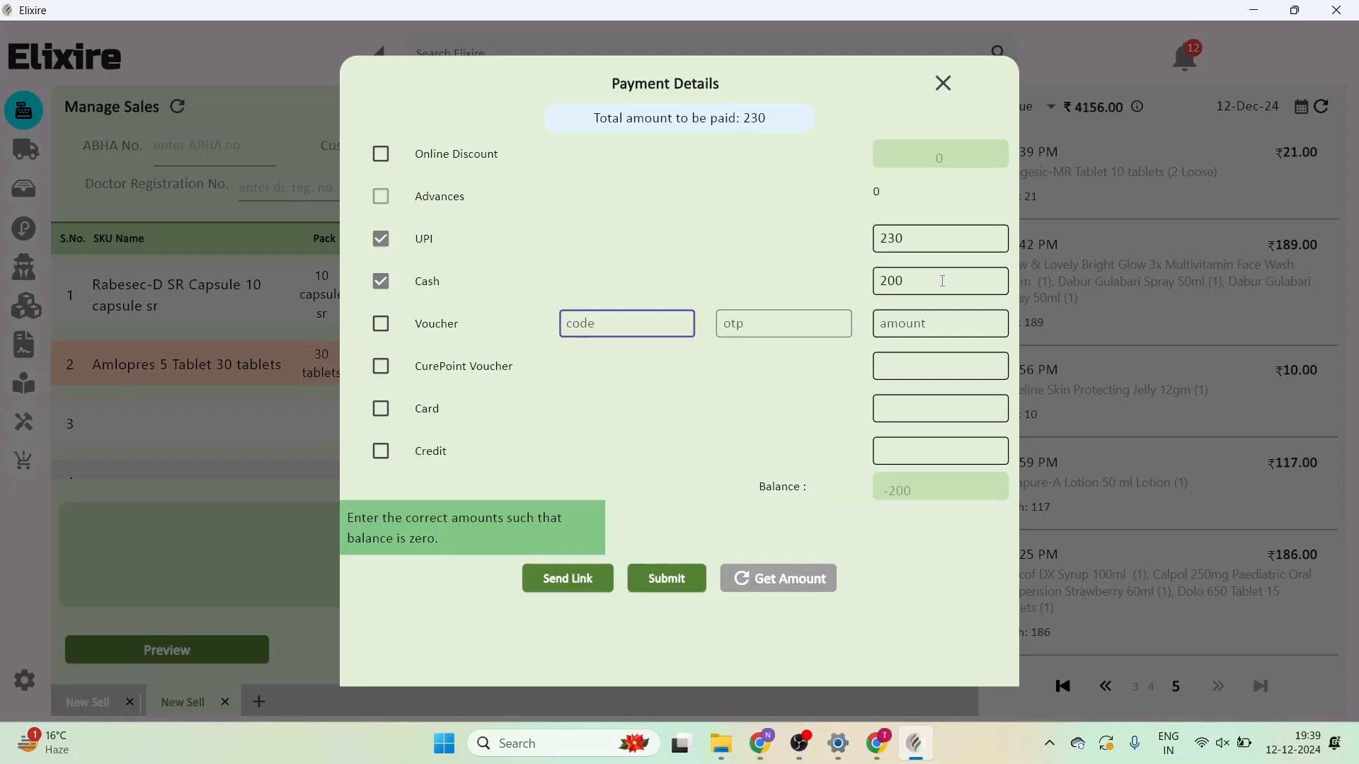
click(920, 234)
key(BackSpace)
key(BackSpace)
key(BackSpace)
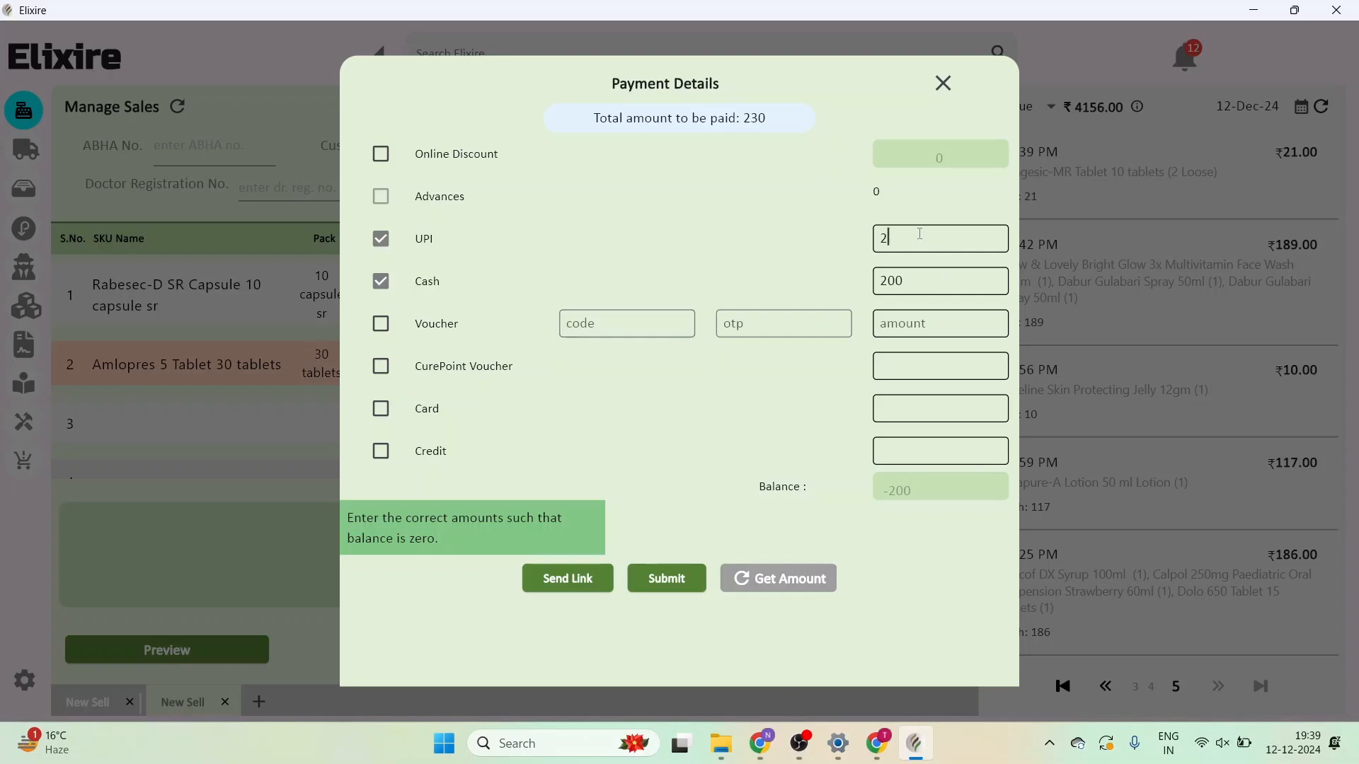
key(Tab)
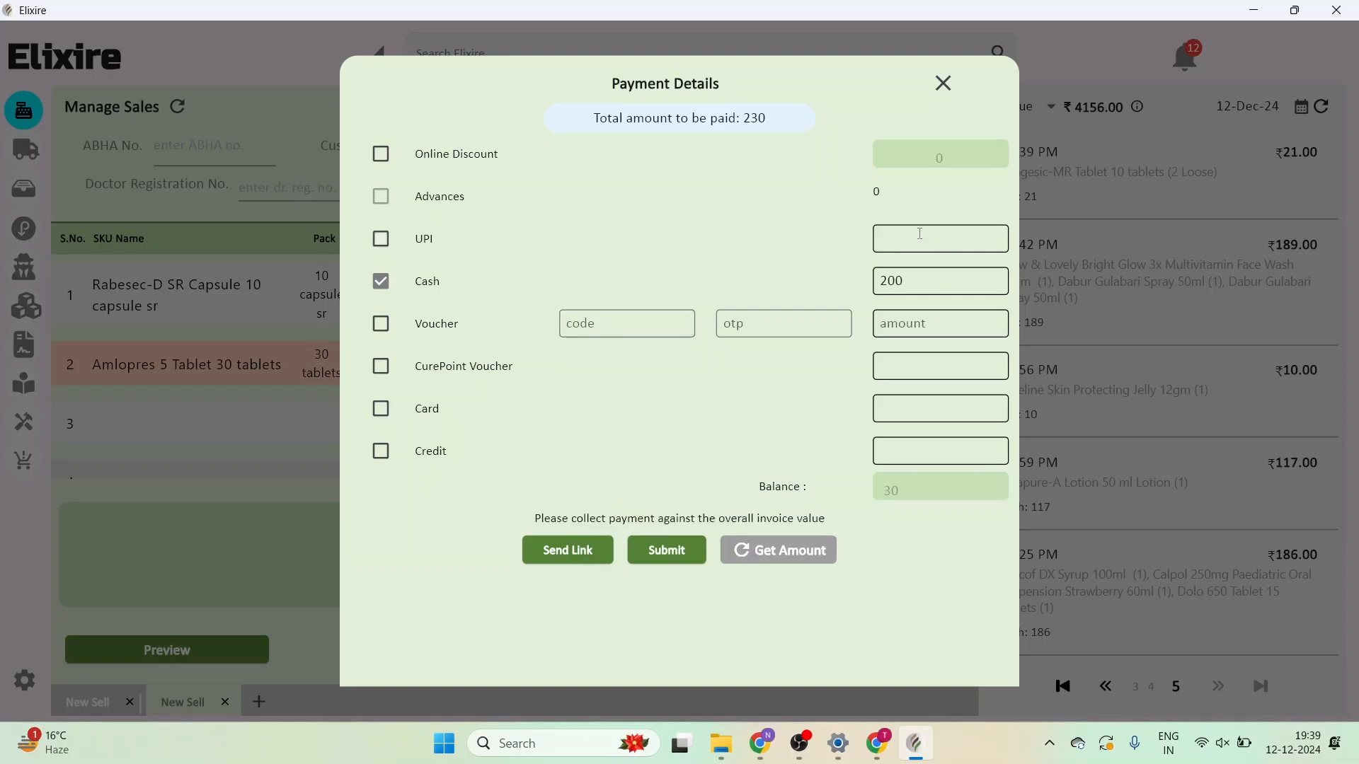
click(668, 554)
- Pay 30 by UPI, 0 cash and 200 on credit, then submit the payment
click(903, 243)
text(30)
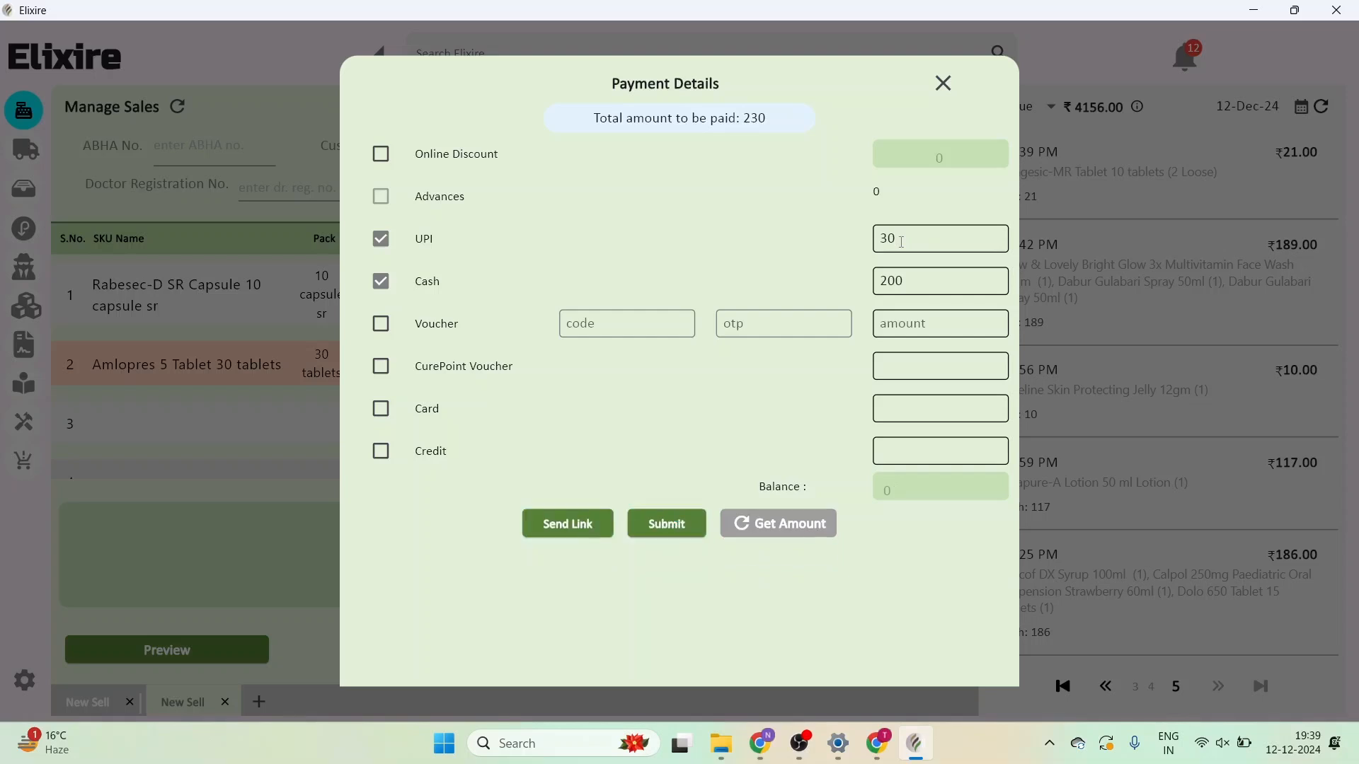
key(BackSpace)
key(BackSpace)
text(30)
key(BackSpace)
key(BackSpace)
key(BackSpace)
text(0)
click(909, 447)
text(200)
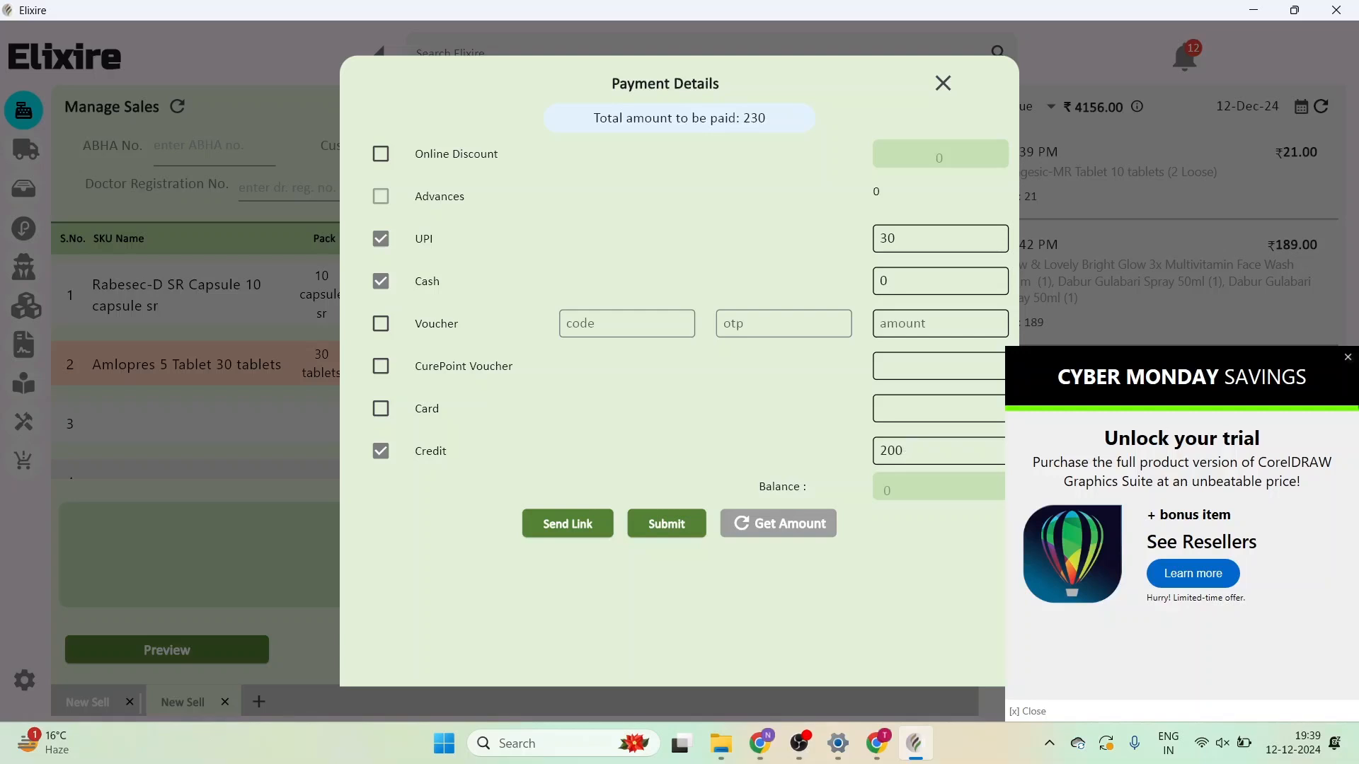
click(1348, 357)
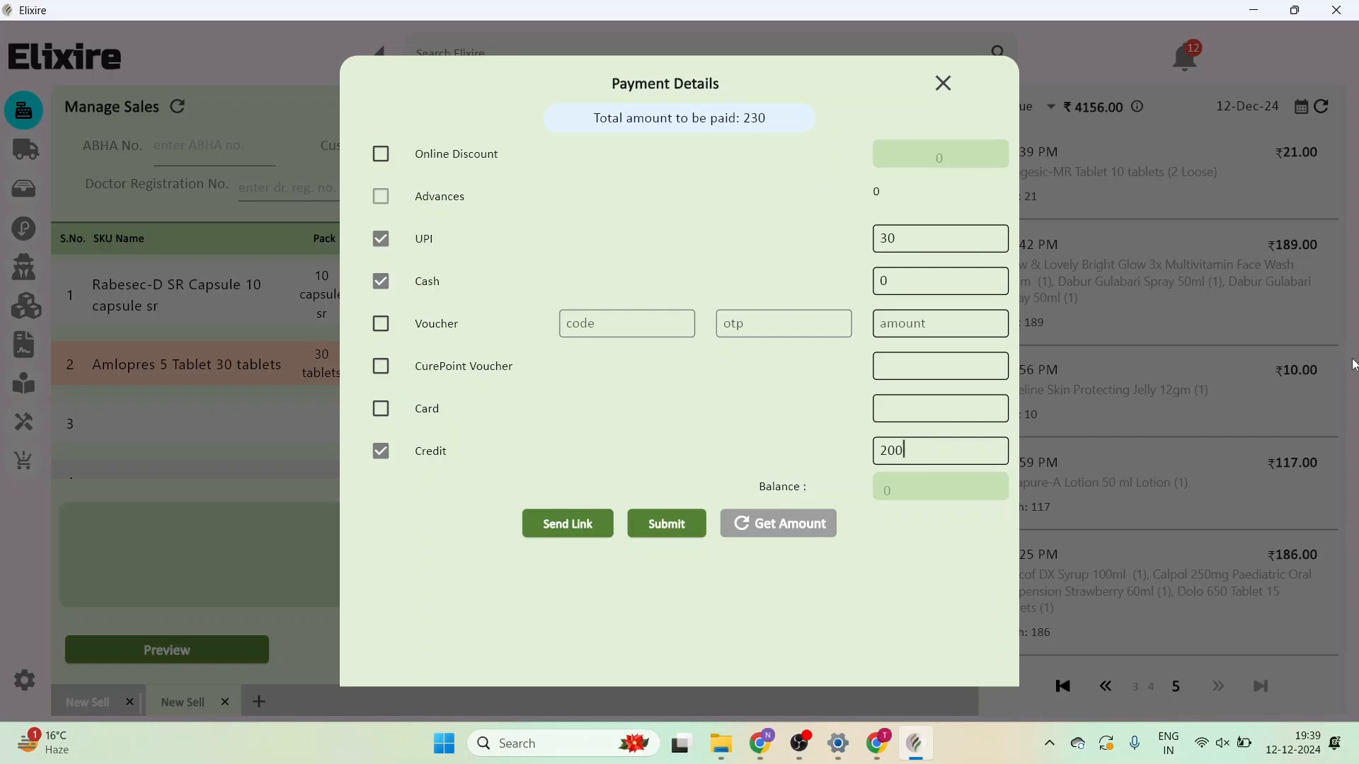
click(667, 525)
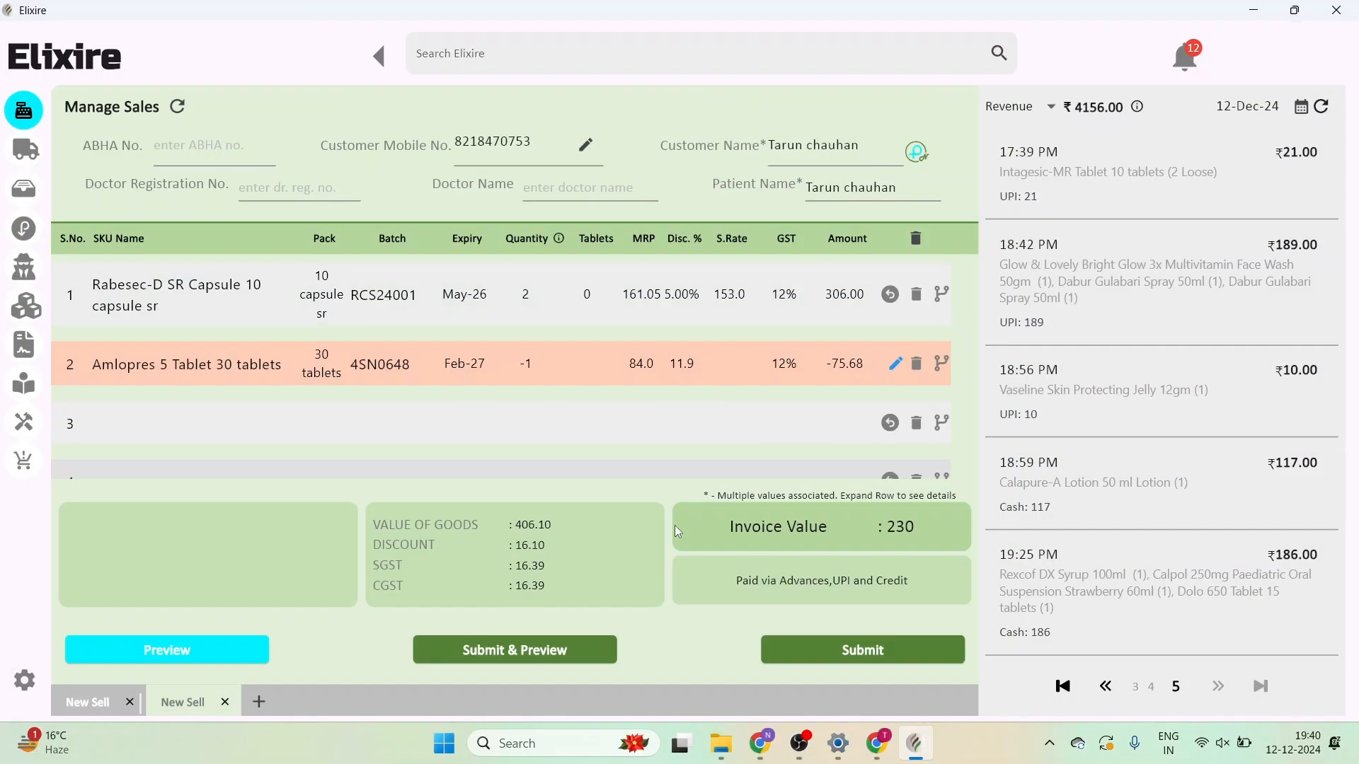
- Preview the GST invoice and the 76.00 Amlopres return slip, then refresh the Manage Sales form
click(189, 656)
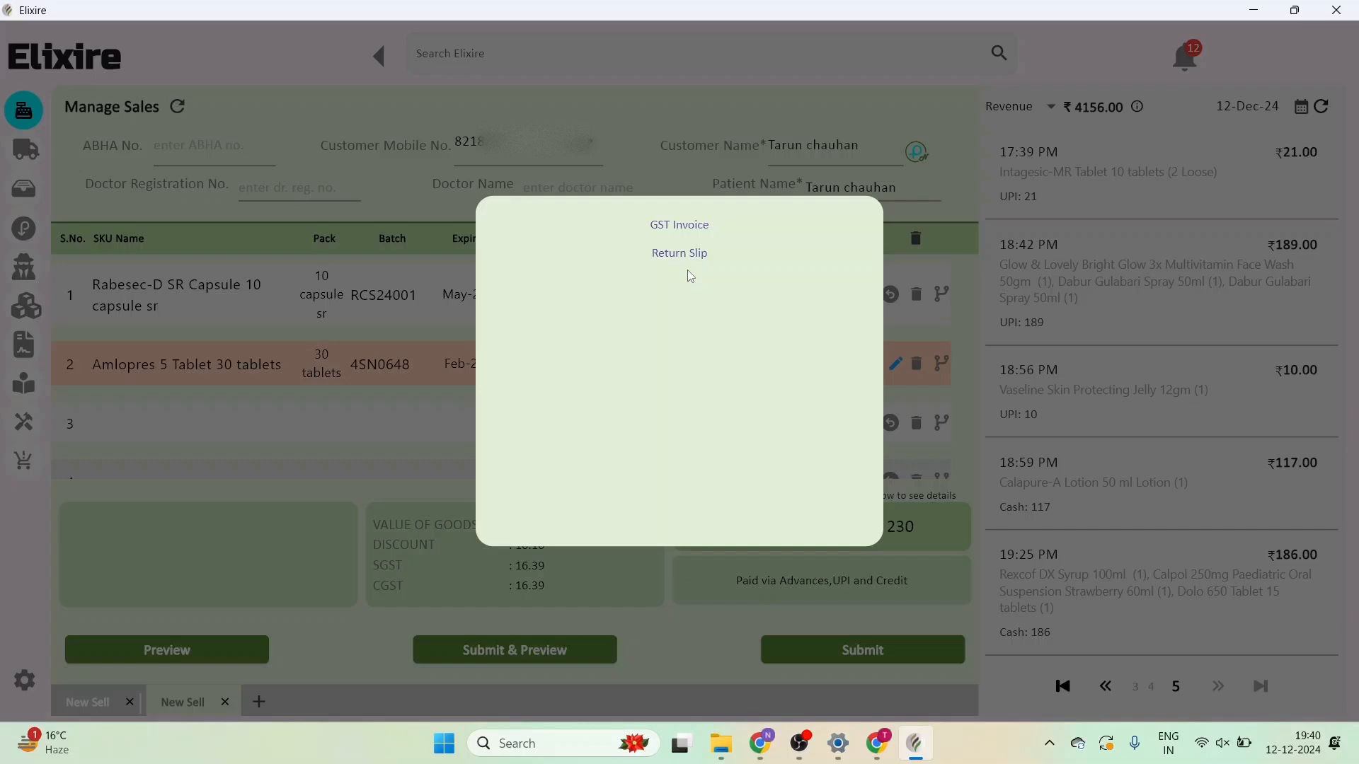
click(683, 226)
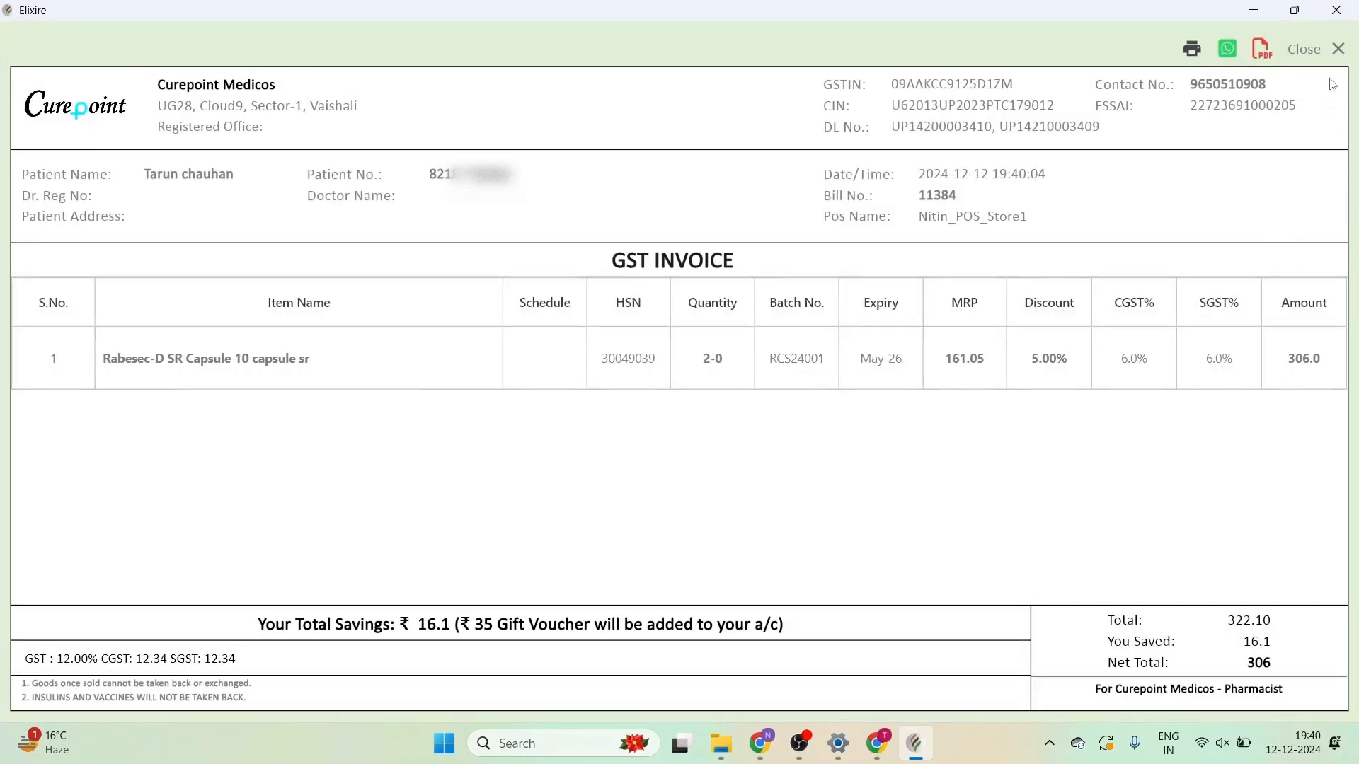
click(1318, 56)
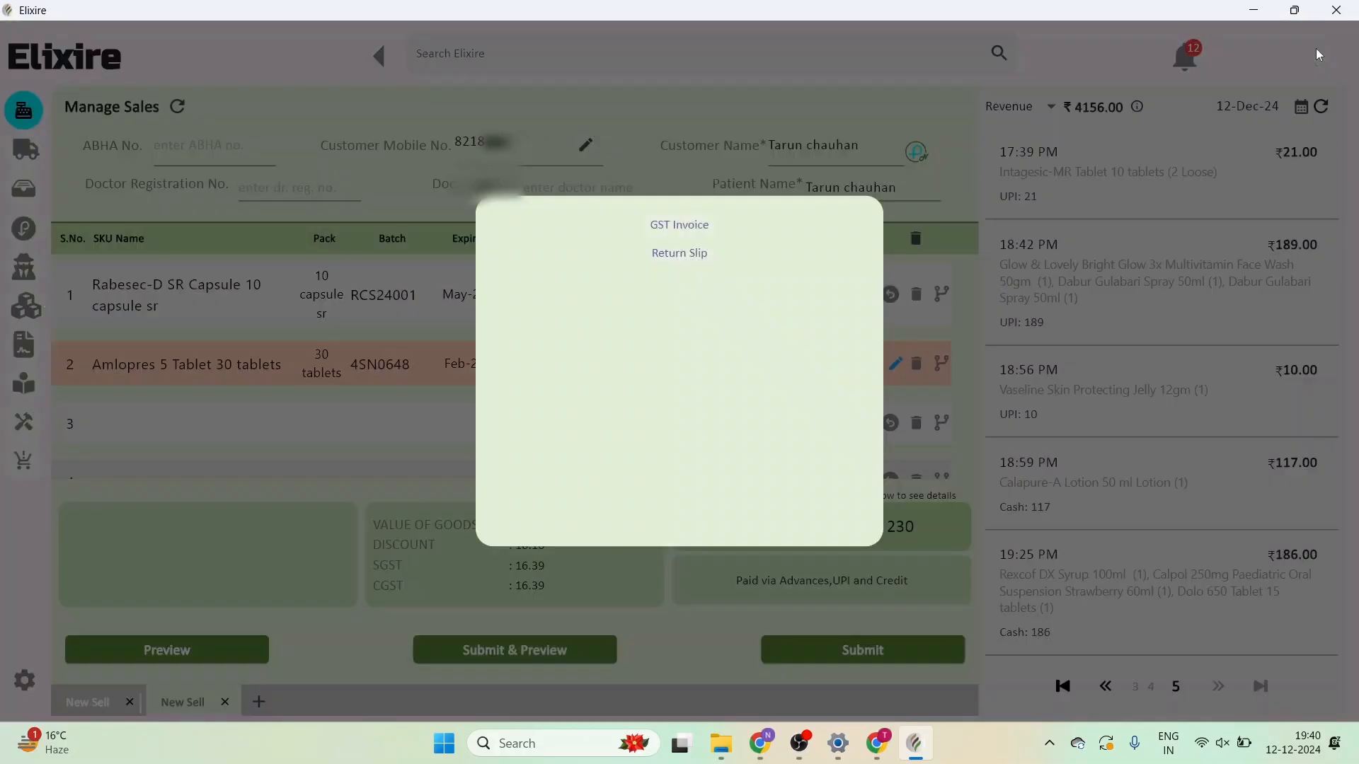
click(674, 257)
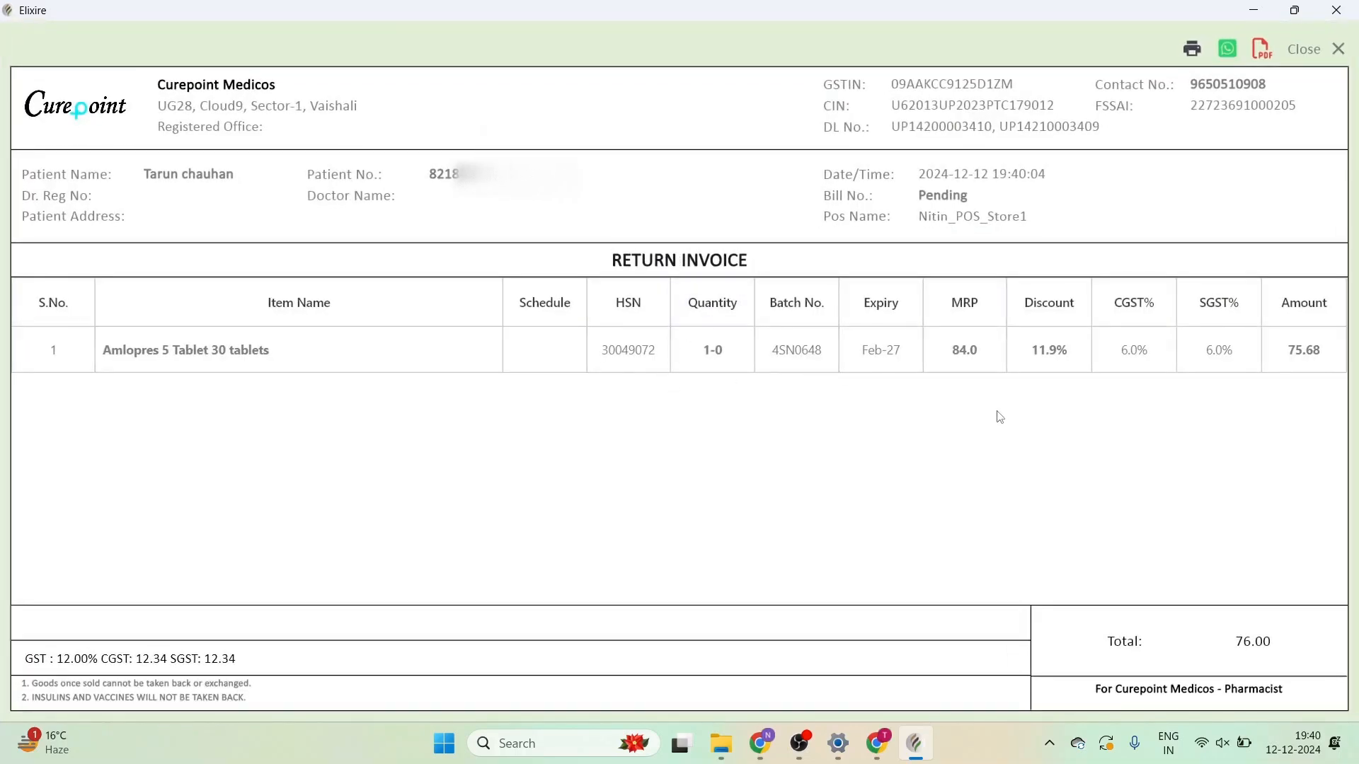
click(1309, 58)
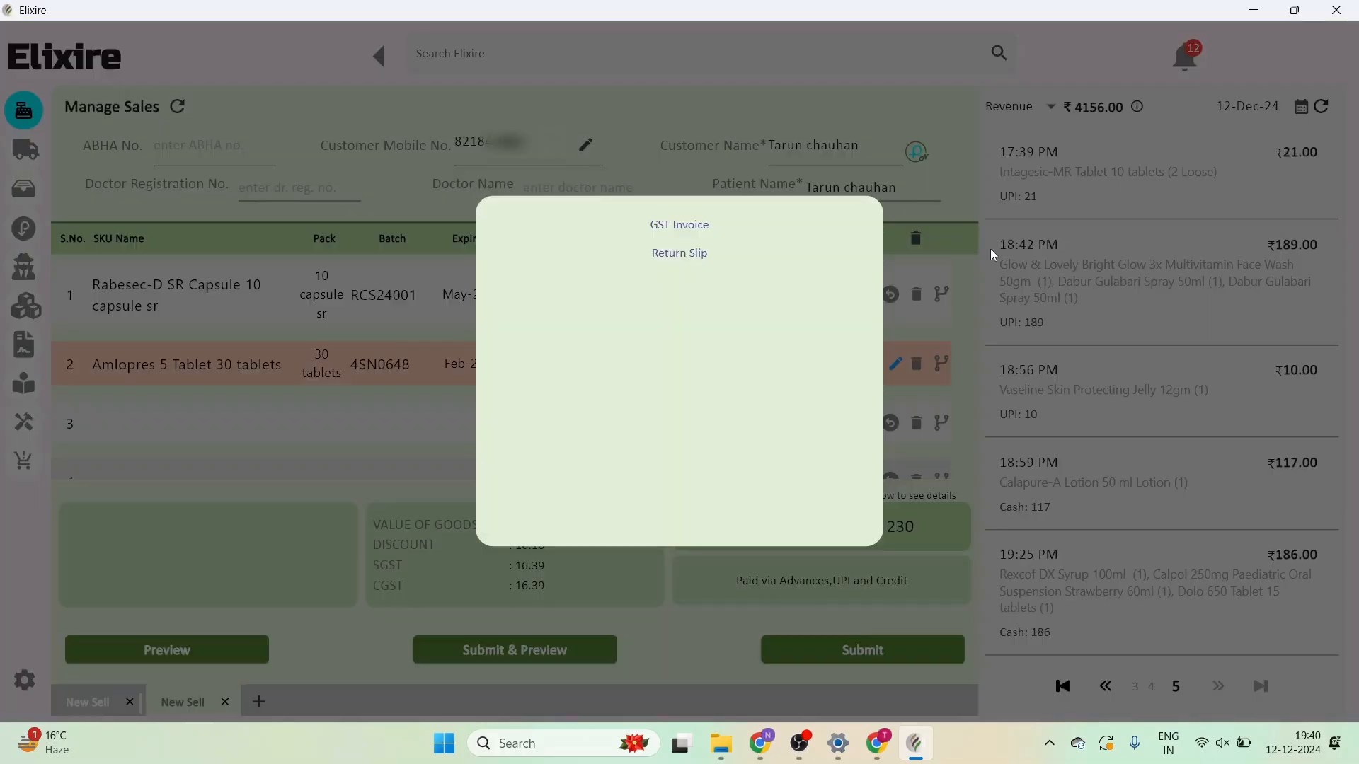
click(965, 376)
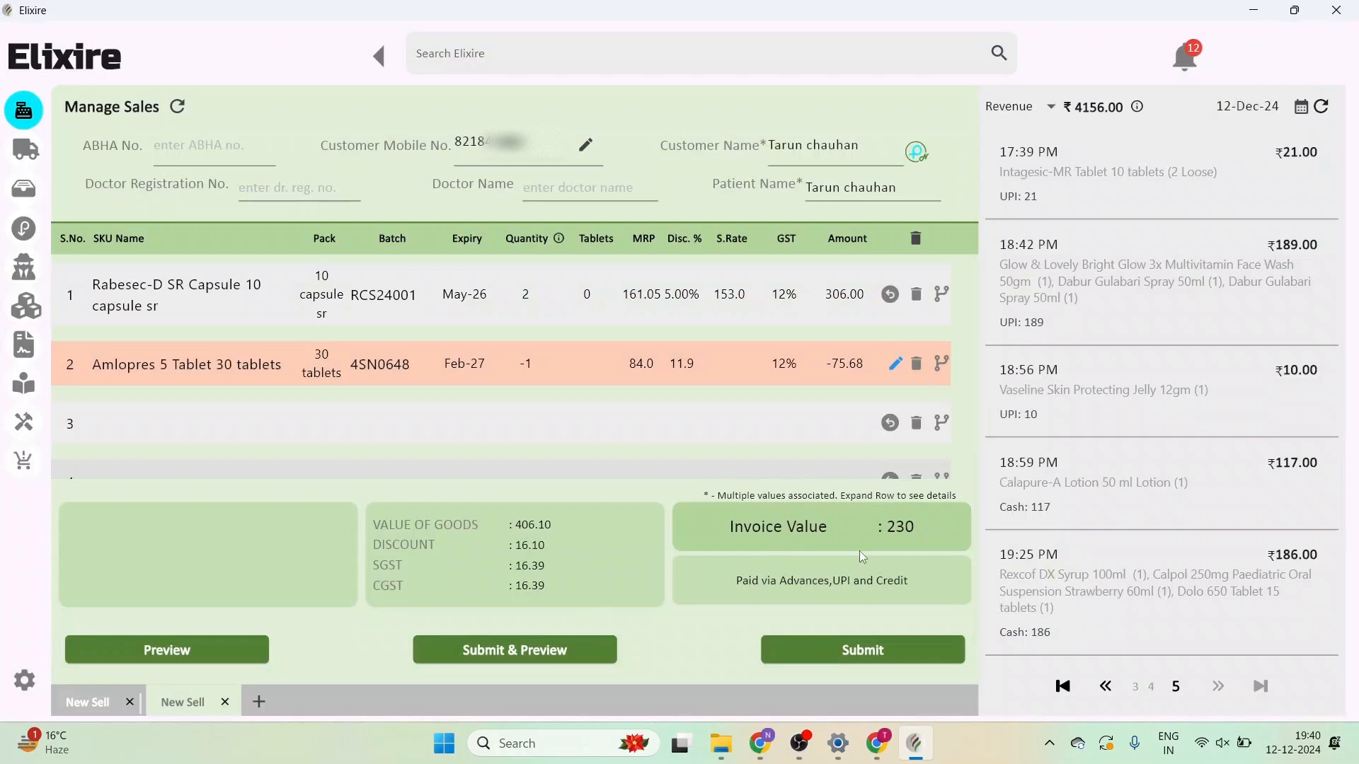
click(177, 106)
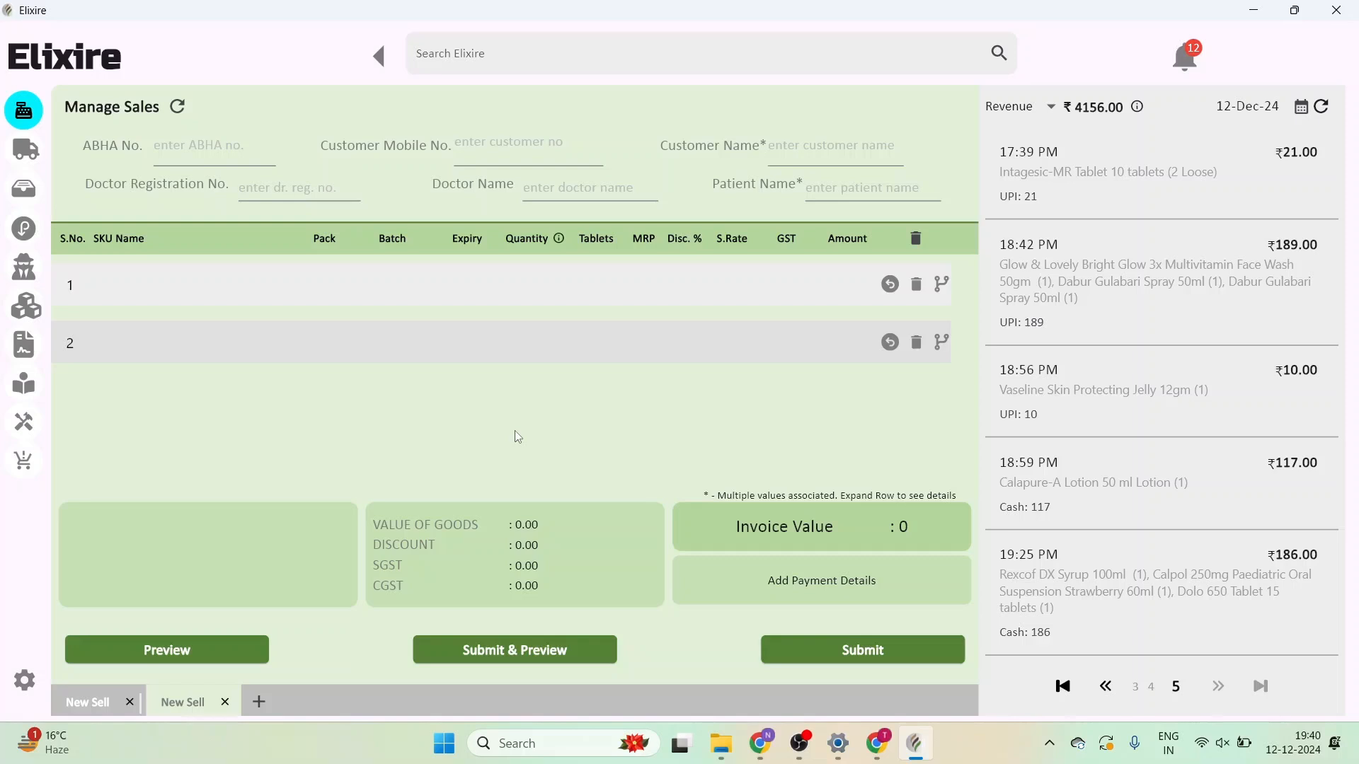
- Add three more New Sell tabs from the bottom tab bar
click(260, 701)
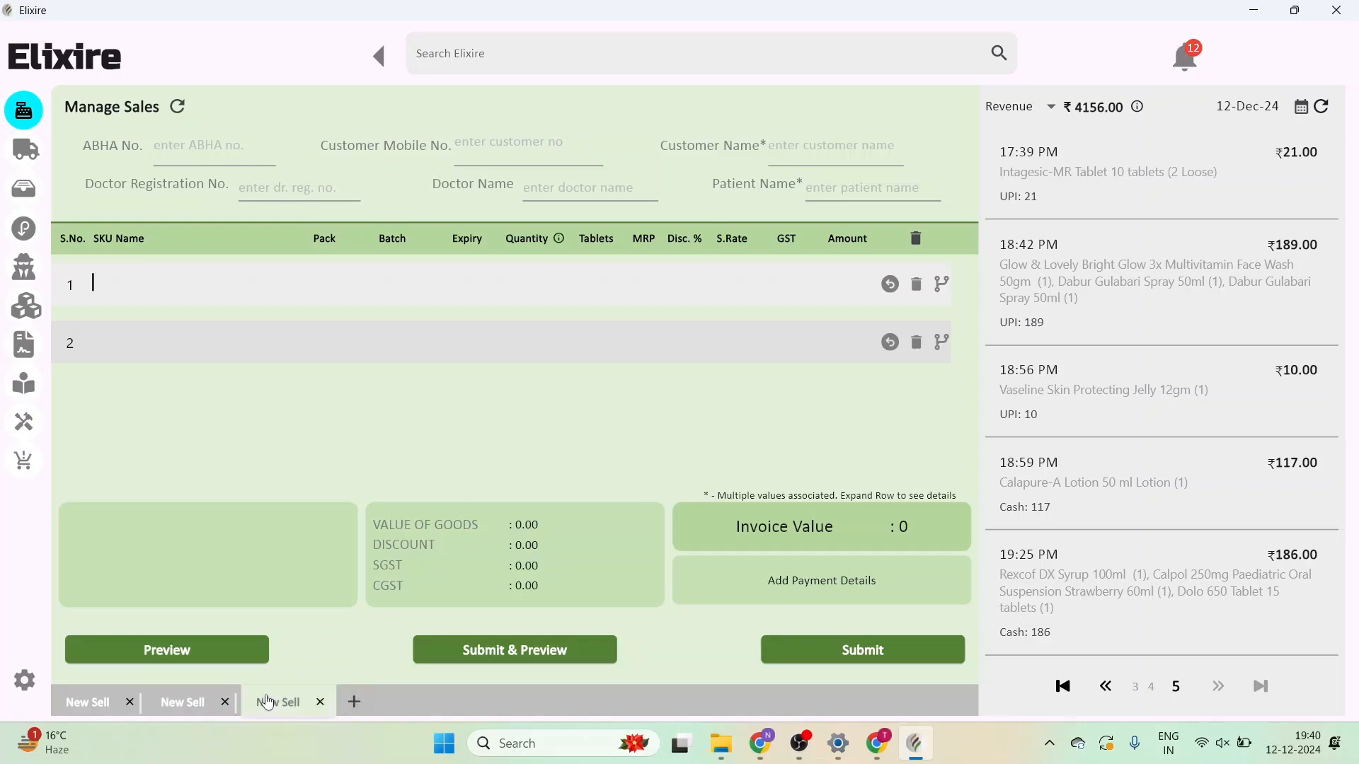
click(353, 705)
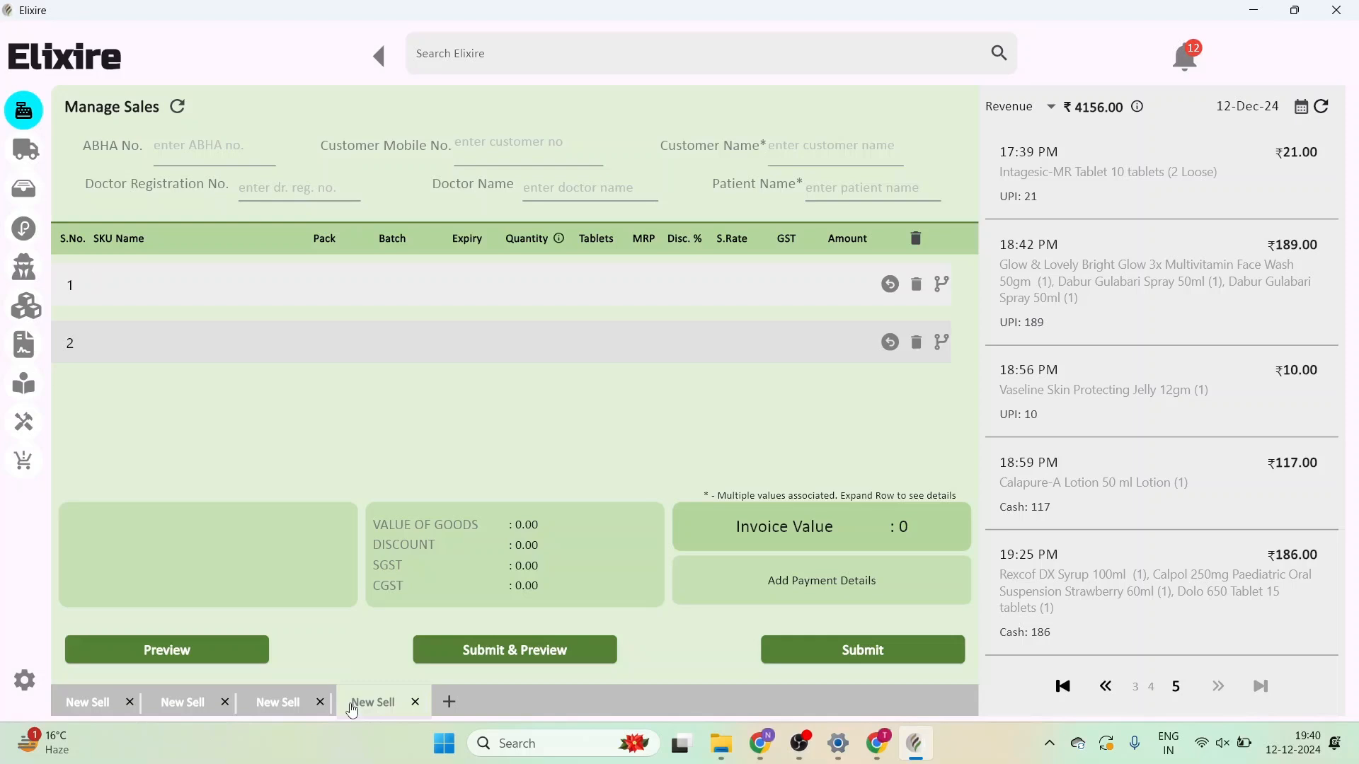
click(449, 699)
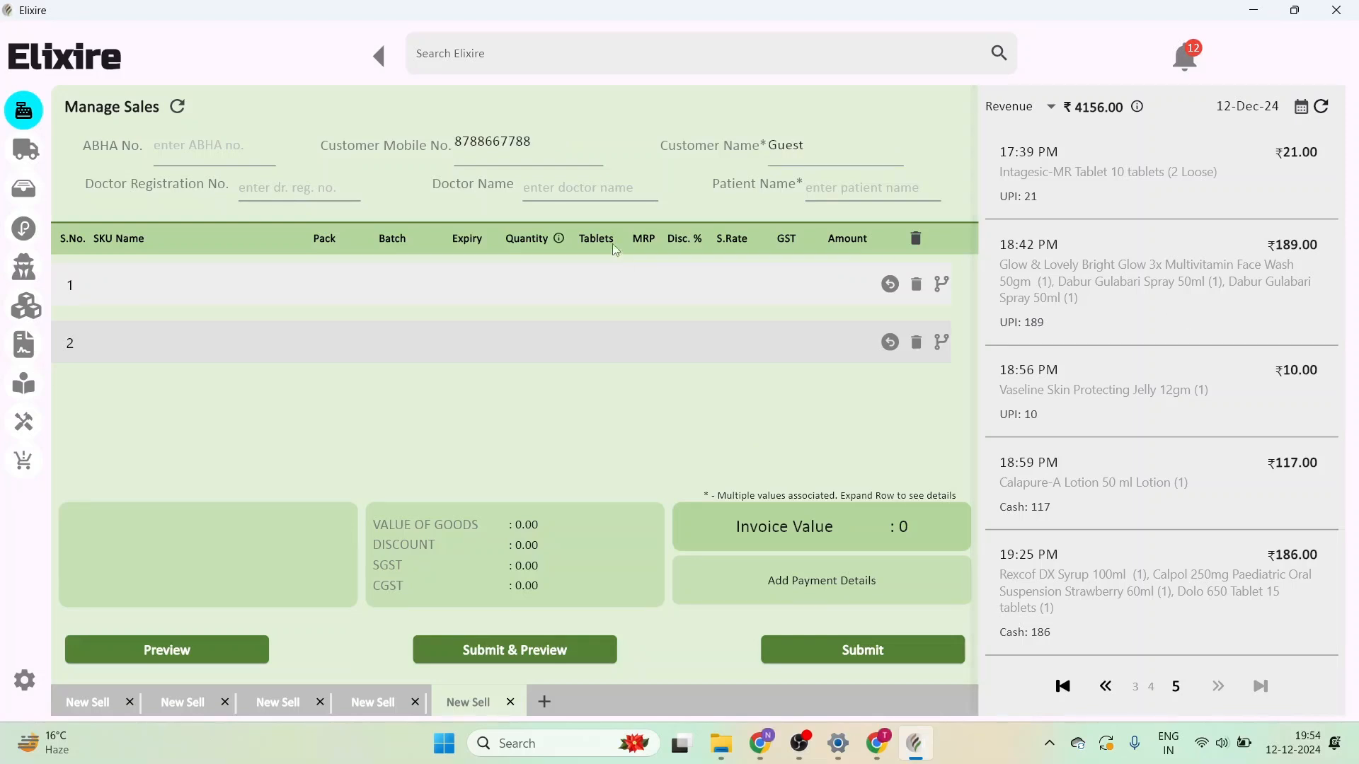
- Close the fifth sale tab, enter the customer's mobile number, and register them with their name, age 24, Male
click(512, 703)
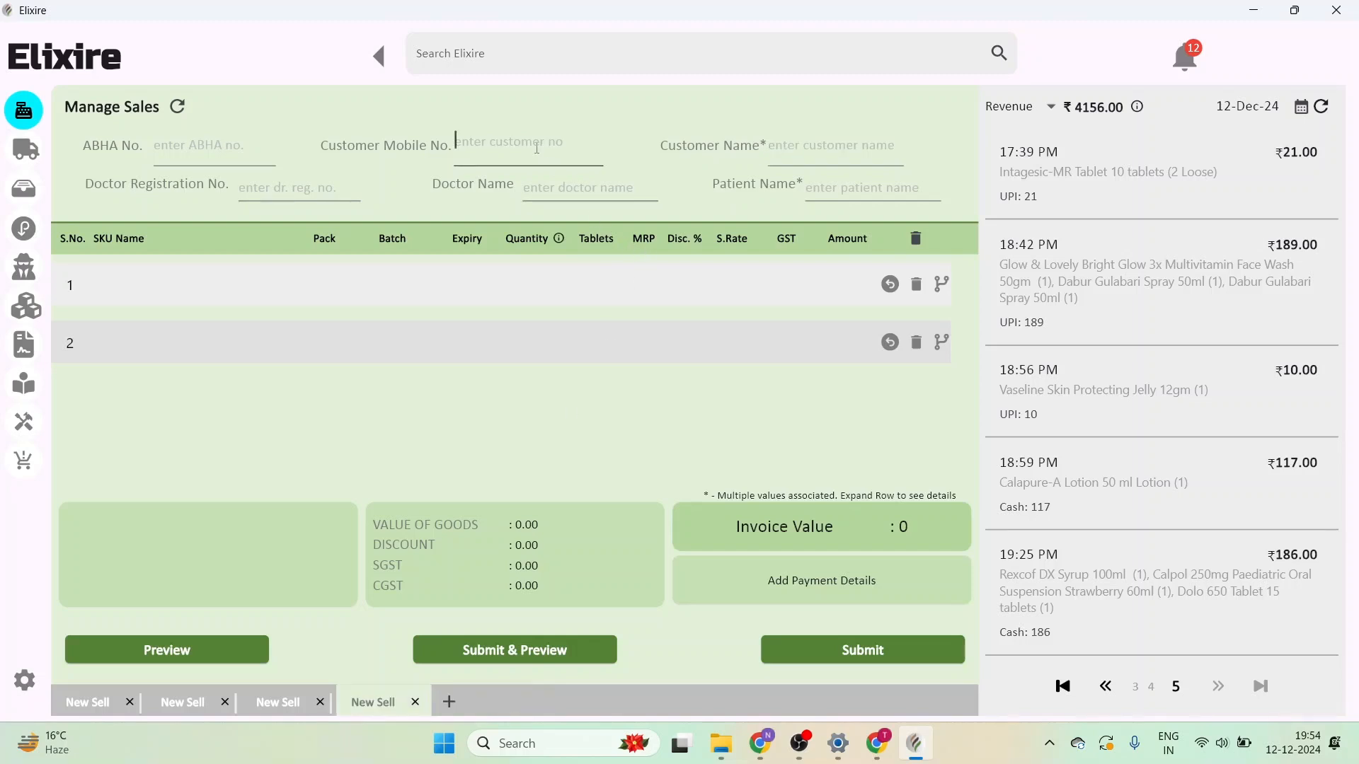
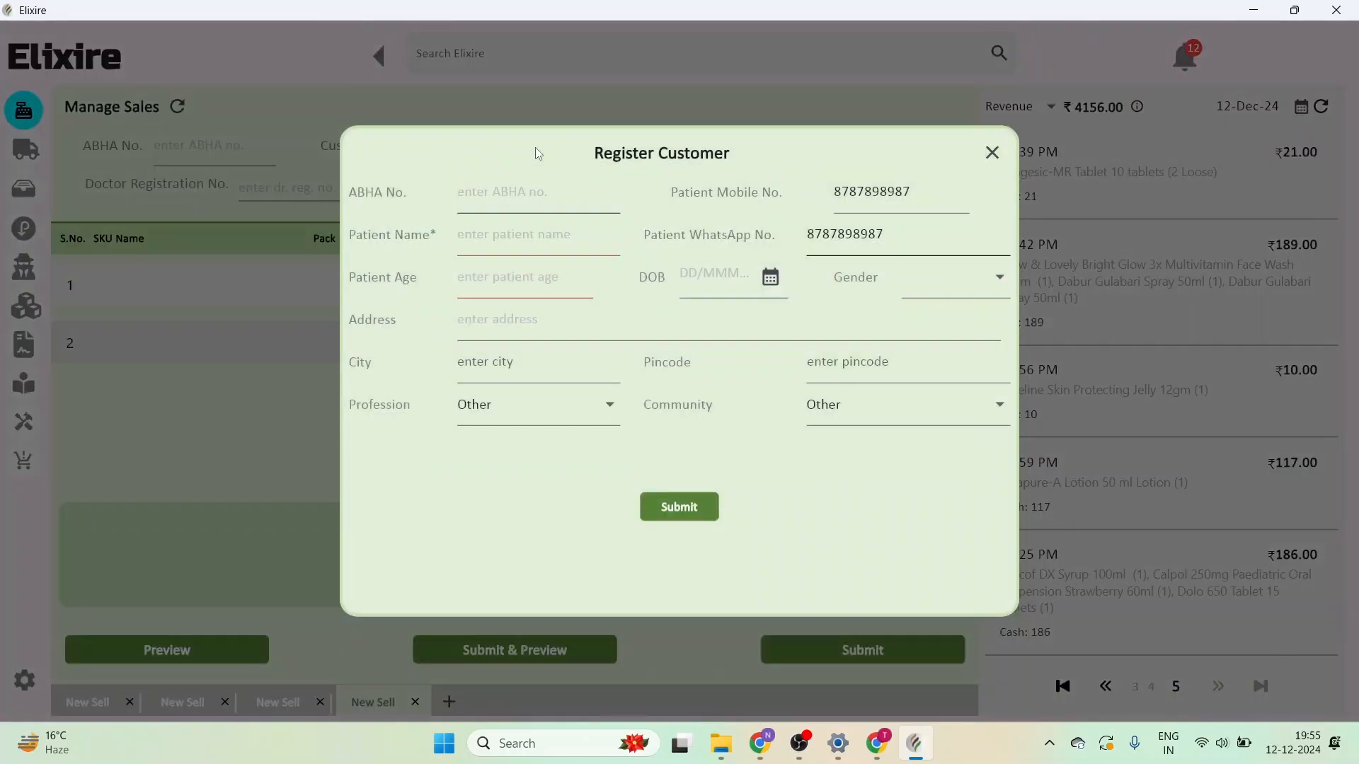
click(545, 242)
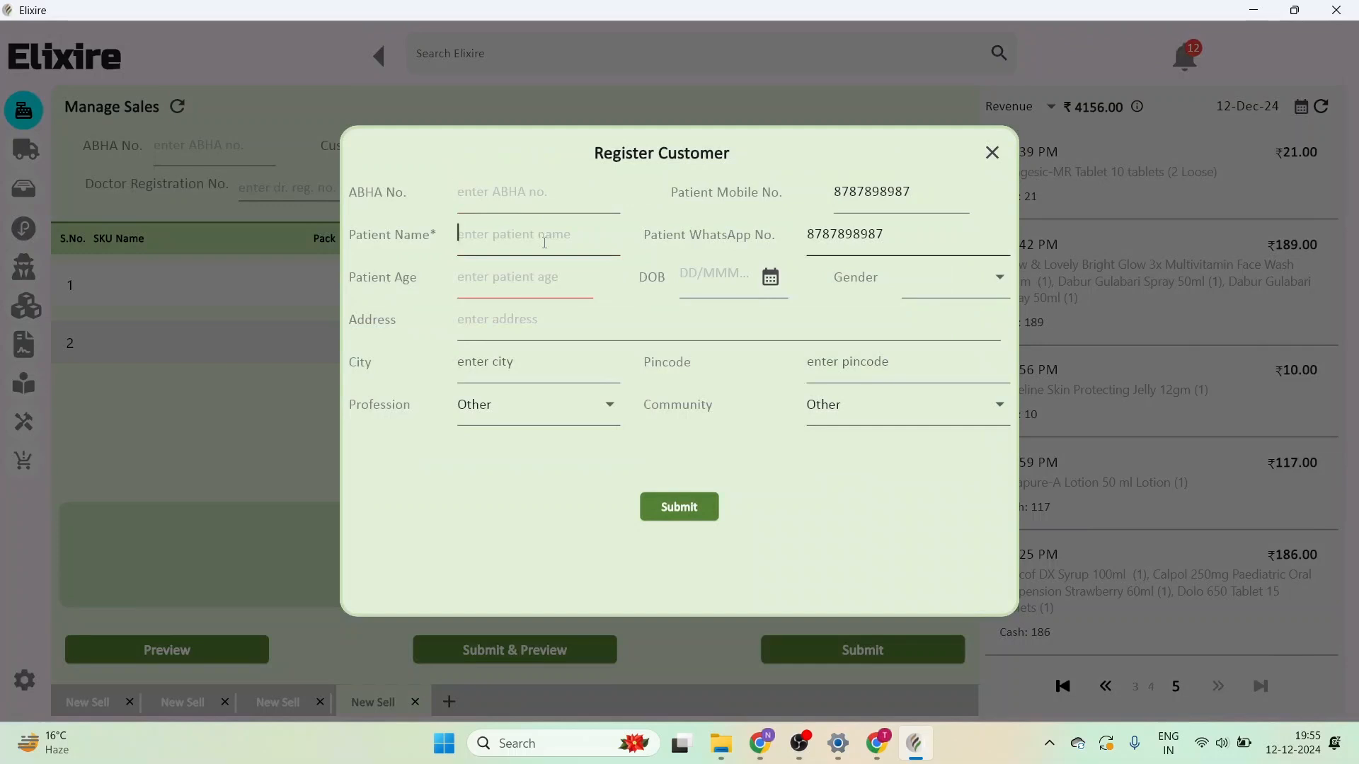
text(Ram)
click(532, 292)
text(24)
click(962, 297)
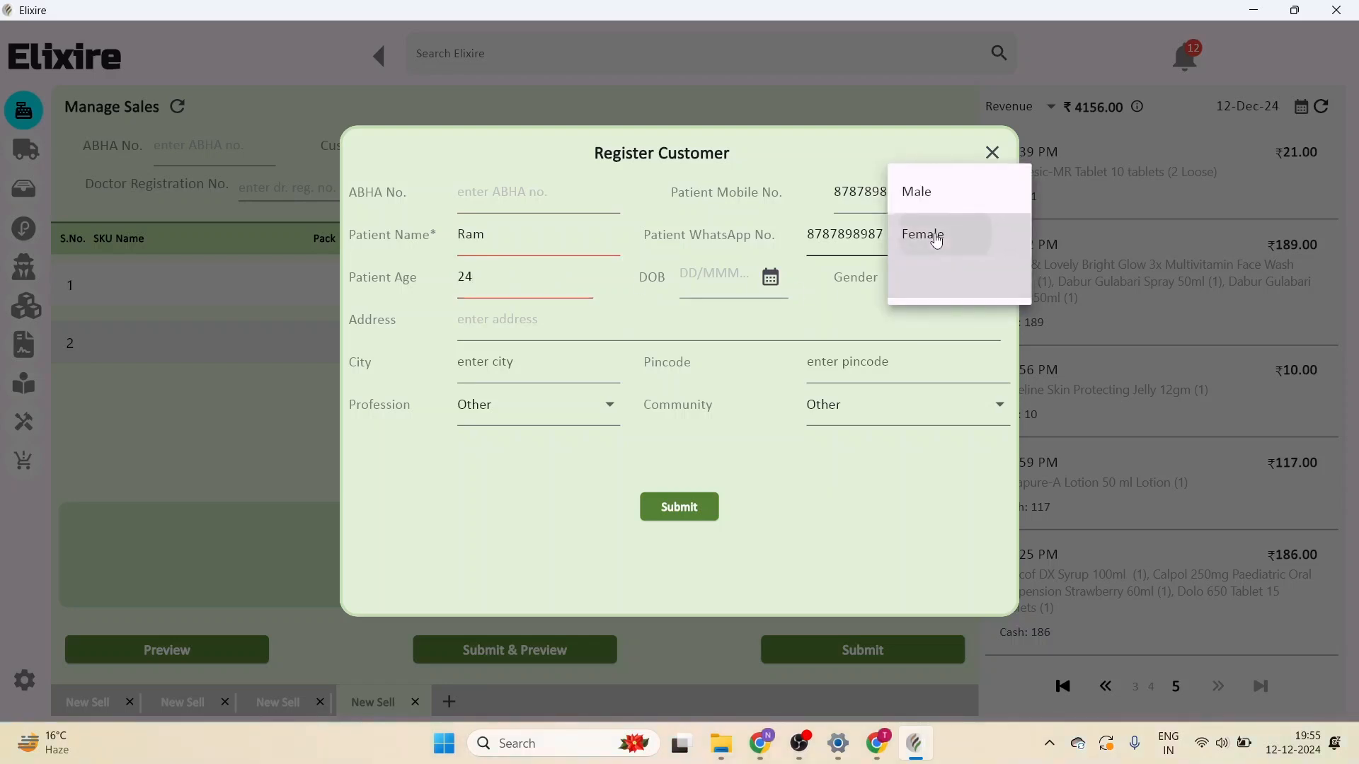
click(917, 205)
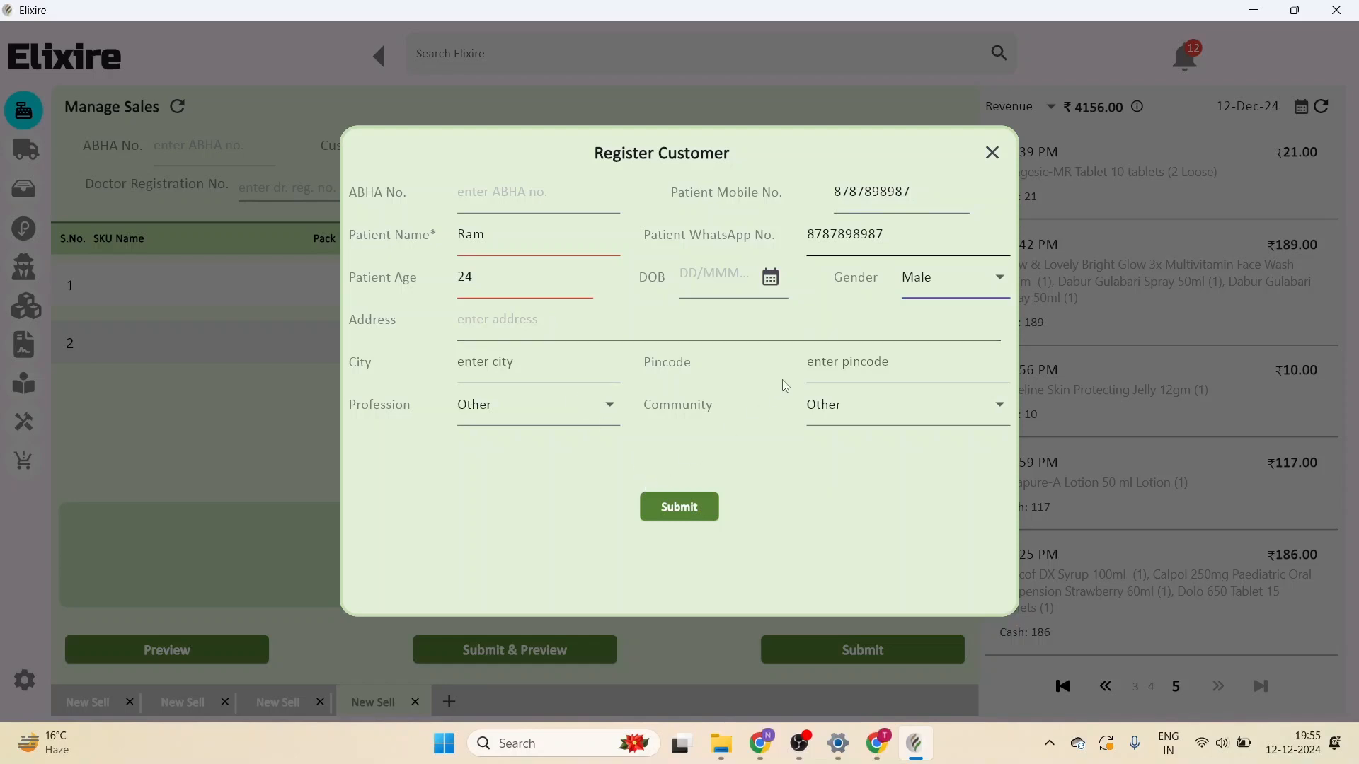
click(992, 153)
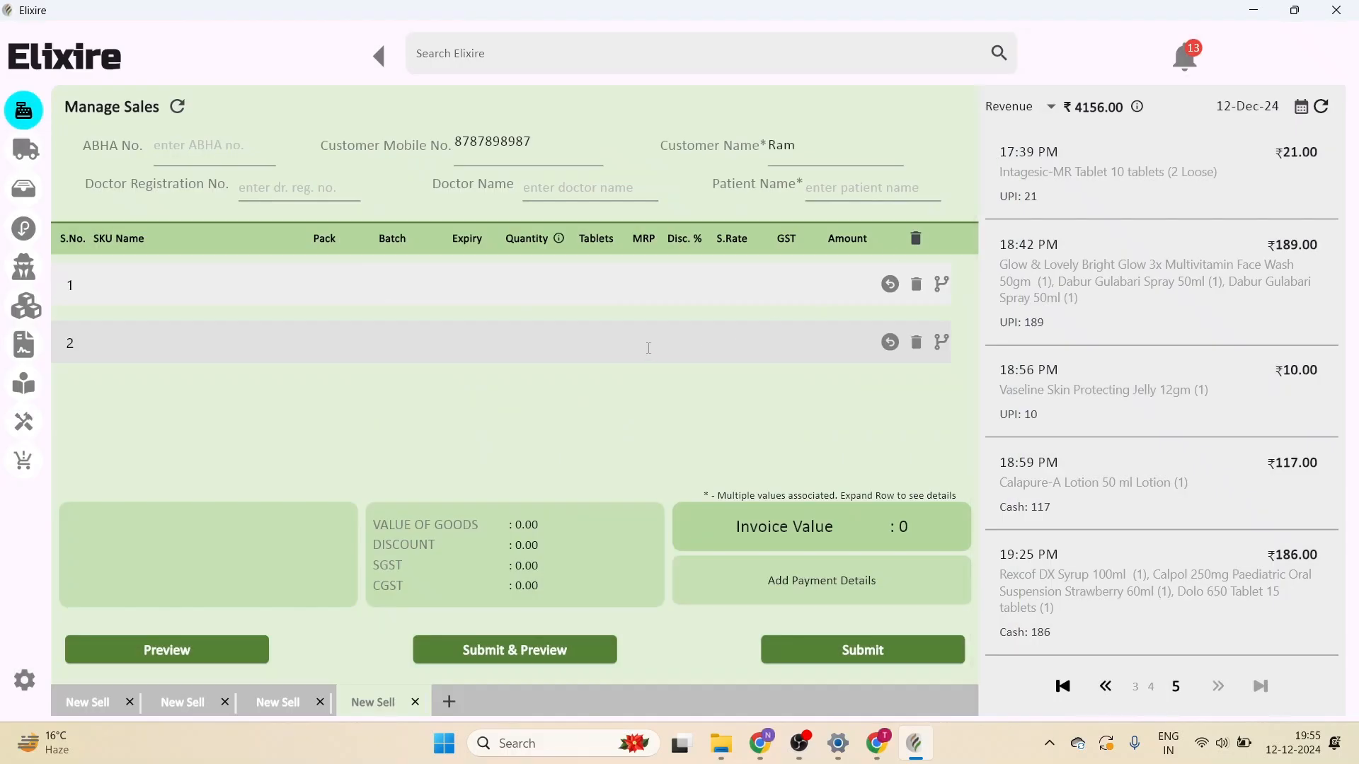